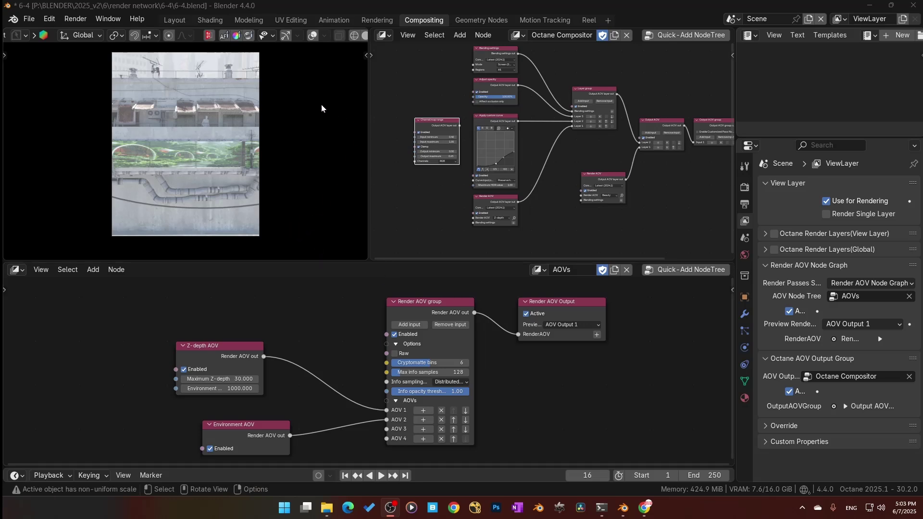
Show the scene in the Layout workspace and enlarge the rendered camera viewport.
{"action": "left_click", "coordinate": [181, 21]}
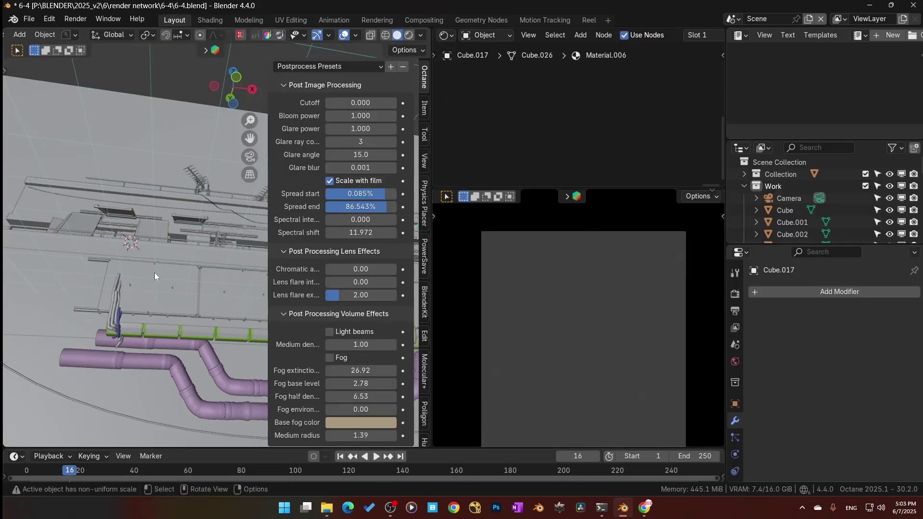
{"action": "scroll", "coordinate": [157, 272], "scroll_direction": "down", "scroll_amount": 6}
{"action": "middle_click_drag", "start_coordinate": [157, 269], "coordinate": [118, 304]}
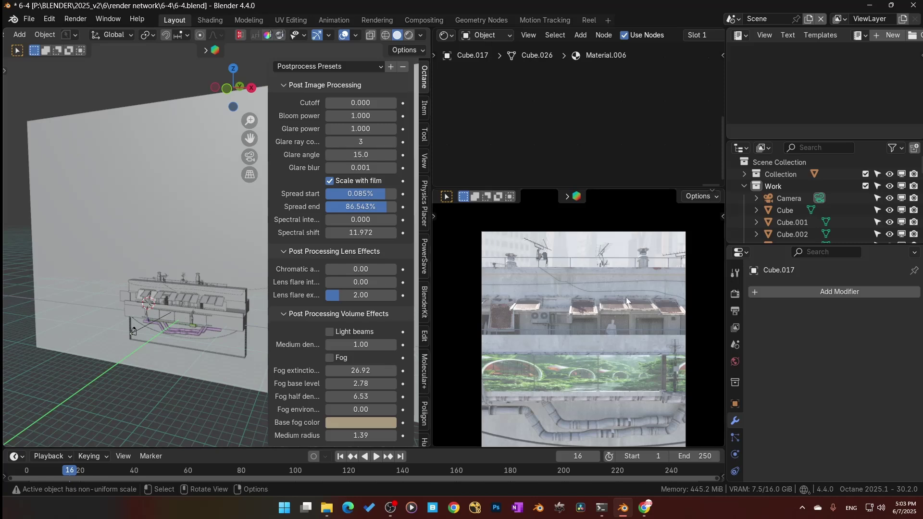
{"action": "left_click_drag", "start_coordinate": [640, 188], "coordinate": [639, 129]}
Consult the YouTube tutorial on creating Z-depth fog in Octane, and return to Blender's Compositing workspace.
{"action": "key", "text": "alt+Tab"}
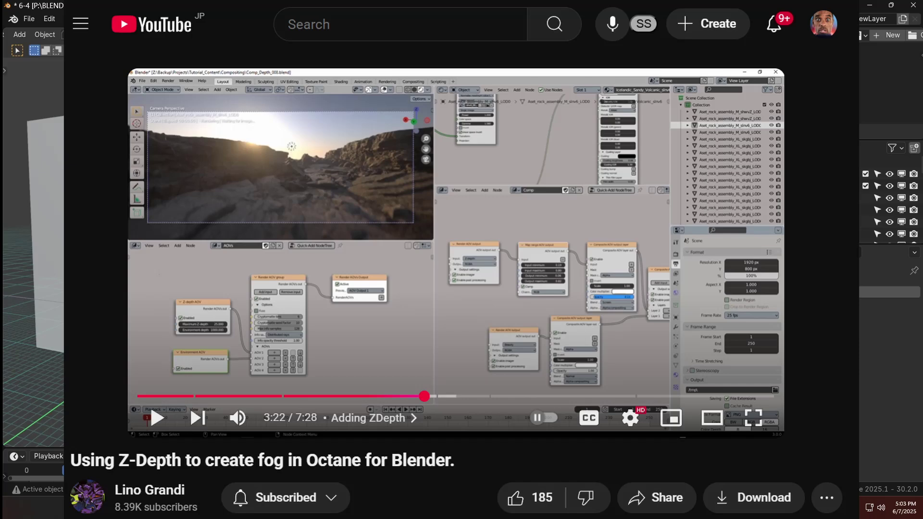
{"action": "key", "text": "alt+Tab"}
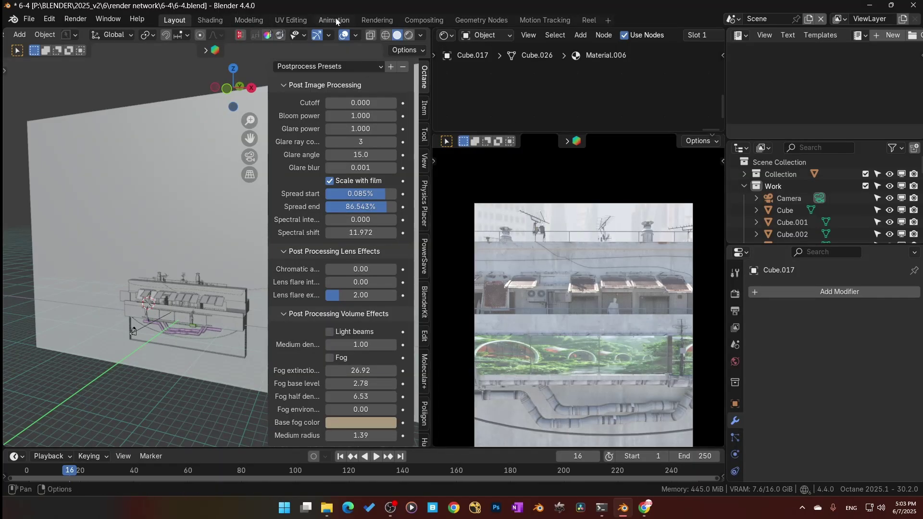
{"action": "left_click", "coordinate": [416, 20]}
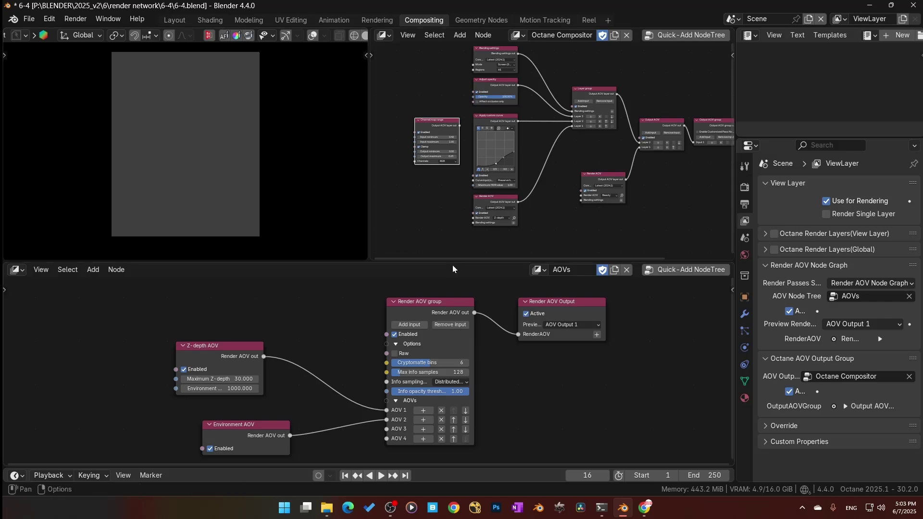
{"action": "middle_click_drag", "start_coordinate": [555, 378], "coordinate": [553, 373]}
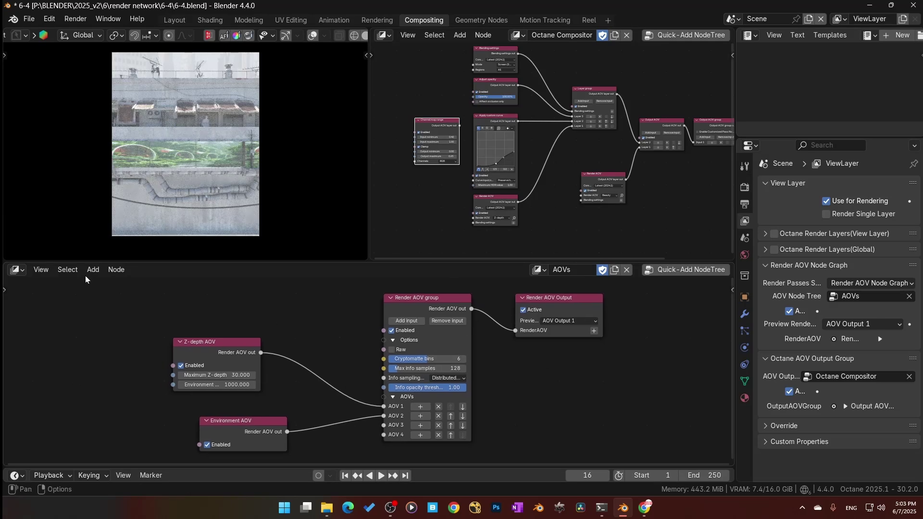
Set the editor holding the AOVs node tree to the Octane Render AOV type.
{"action": "left_click", "coordinate": [14, 271]}
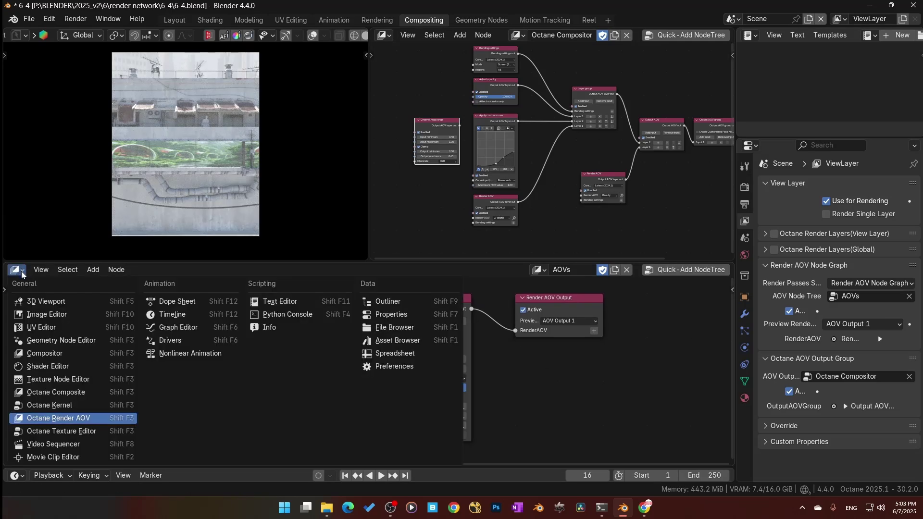
{"action": "left_click", "coordinate": [66, 421]}
{"action": "middle_click_drag", "start_coordinate": [645, 391], "coordinate": [603, 387]}
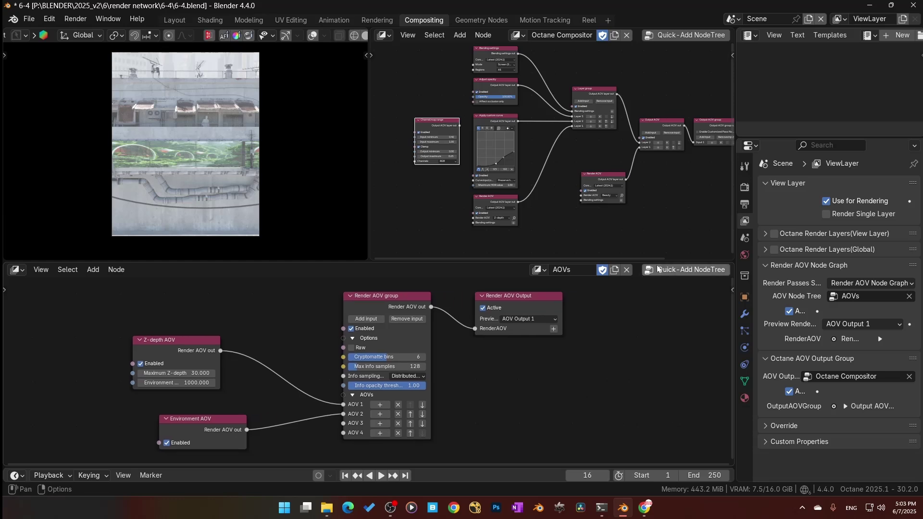
Compare the Denoised Beauty and Beauty previews on the Render AOV Output node, ending on Denoised Beauty.
{"action": "left_click", "coordinate": [531, 297]}
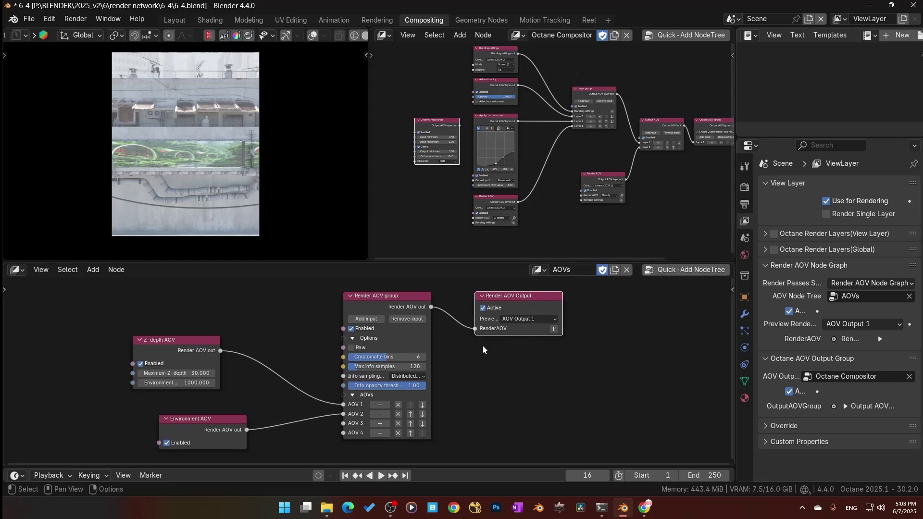
{"action": "left_click", "coordinate": [529, 319]}
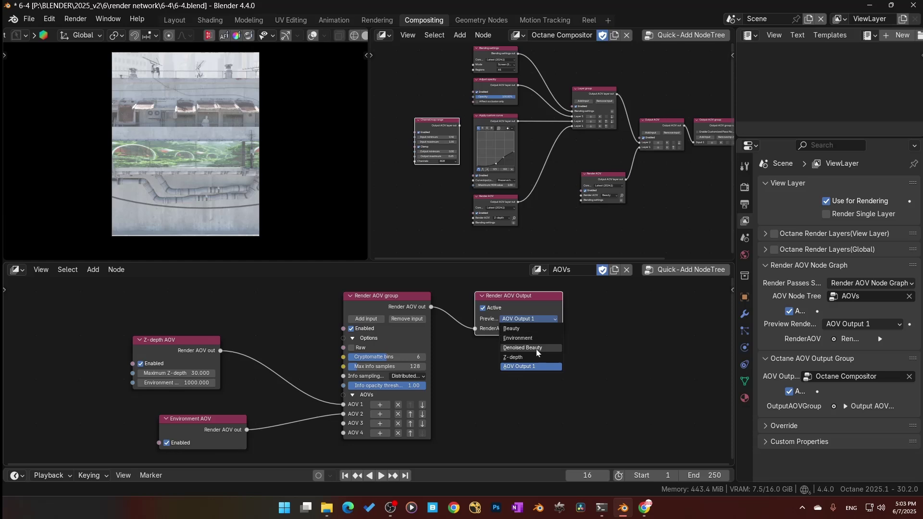
{"action": "left_click", "coordinate": [534, 347]}
{"action": "left_click", "coordinate": [531, 316]}
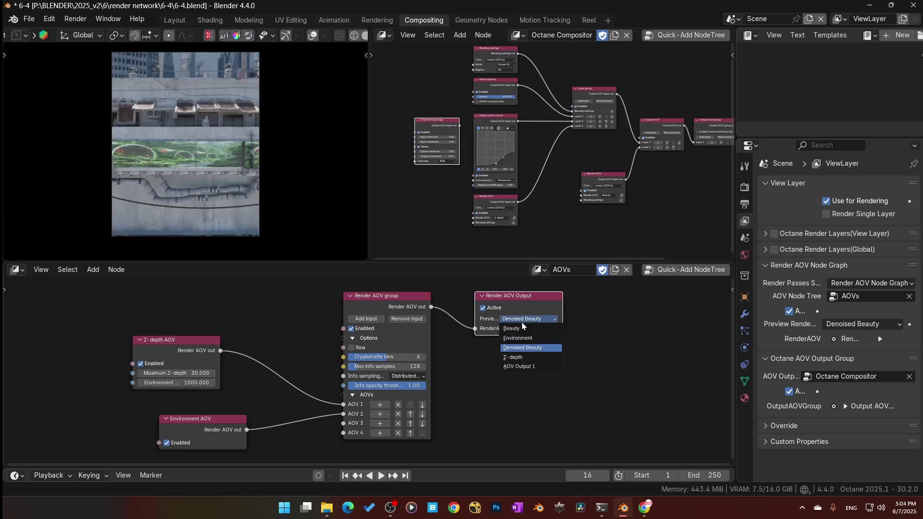
{"action": "left_click", "coordinate": [520, 329]}
{"action": "left_click", "coordinate": [519, 320]}
{"action": "left_click", "coordinate": [522, 348]}
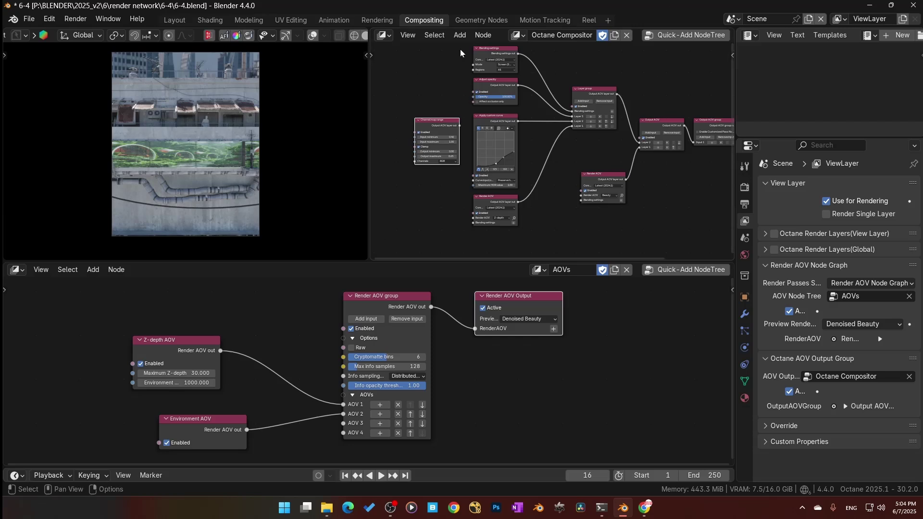
Set the editor holding the Octane Compositor node tree to the Octane Composite type.
{"action": "left_click", "coordinate": [385, 35]}
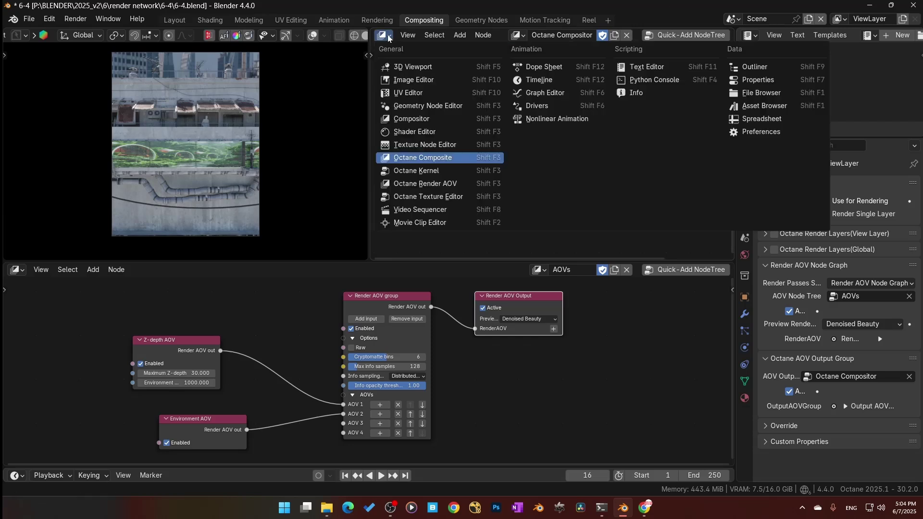
{"action": "left_click", "coordinate": [435, 159]}
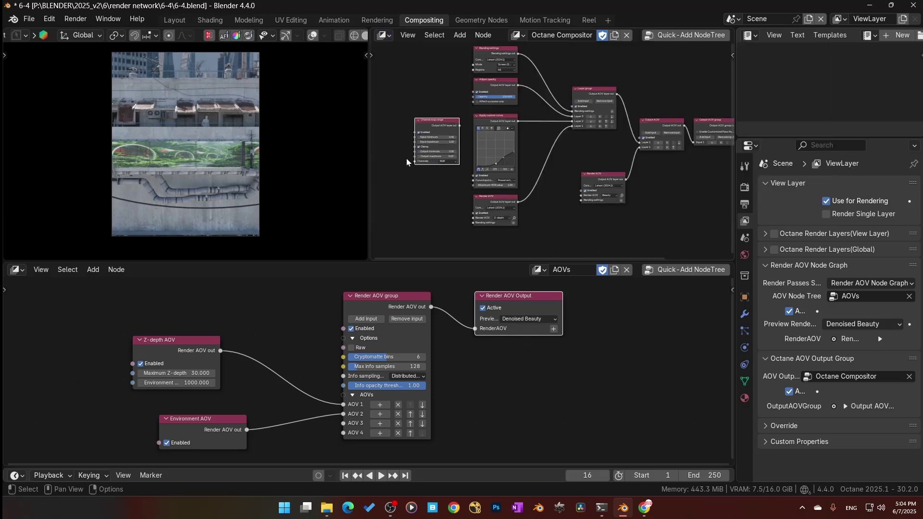
{"action": "middle_click_drag", "start_coordinate": [673, 67], "coordinate": [560, 72]}
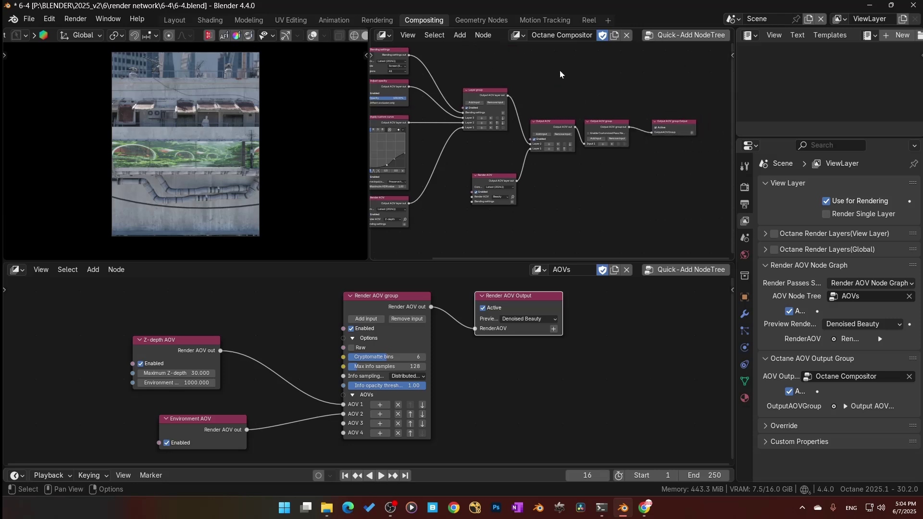
Examine the Output AOV, Output AOV group and Output AOV group Output nodes at the end of the compositor tree.
{"action": "scroll", "coordinate": [601, 120], "scroll_direction": "up", "scroll_amount": 5}
{"action": "middle_click_drag", "start_coordinate": [604, 116], "coordinate": [529, 108]}
{"action": "scroll", "coordinate": [595, 190], "scroll_direction": "up", "scroll_amount": 1}
{"action": "left_click_drag", "start_coordinate": [651, 106], "coordinate": [651, 97]}
{"action": "mouse_move", "coordinate": [537, 103]}
{"action": "left_mouse_down"}
{"action": "mouse_move", "coordinate": [552, 94]}
{"action": "mouse_move", "coordinate": [542, 107]}
{"action": "left_mouse_up"}
{"action": "left_click", "coordinate": [419, 108]}
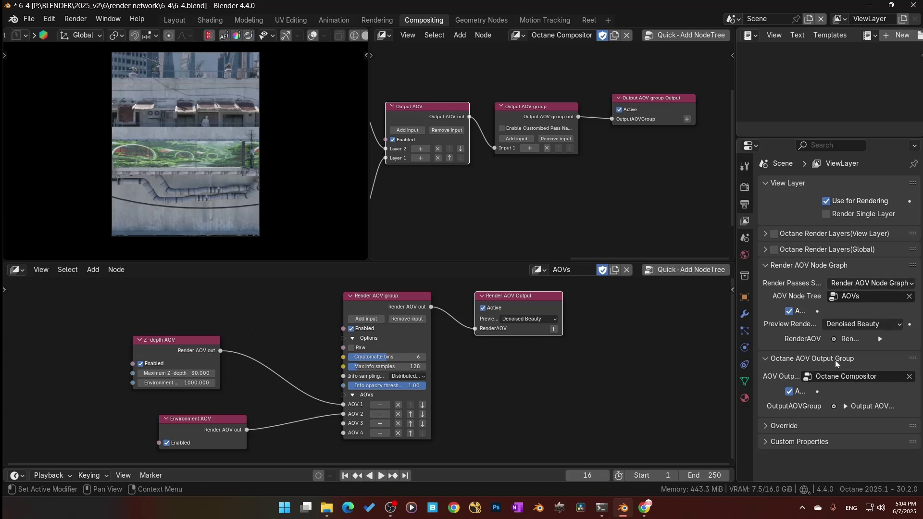
{"action": "left_click", "coordinate": [393, 108]}
{"action": "left_click", "coordinate": [393, 109]}
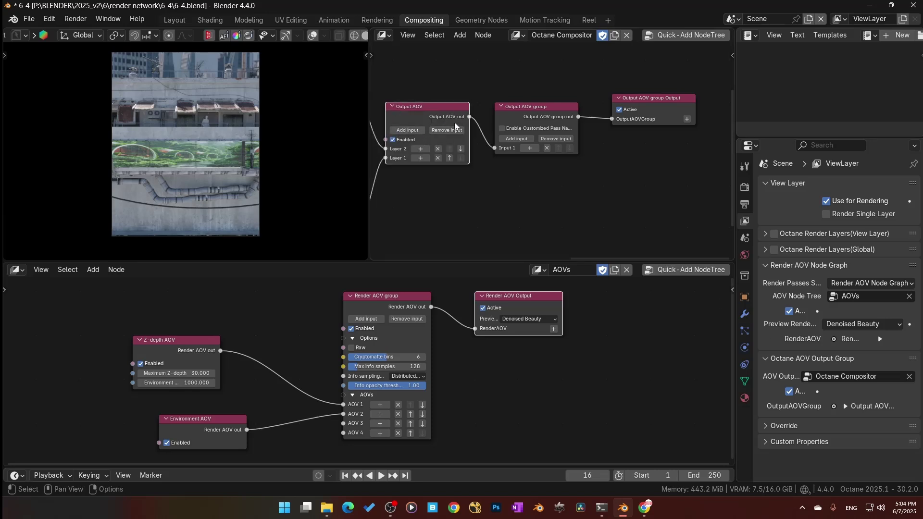
{"action": "left_click", "coordinate": [531, 107]}
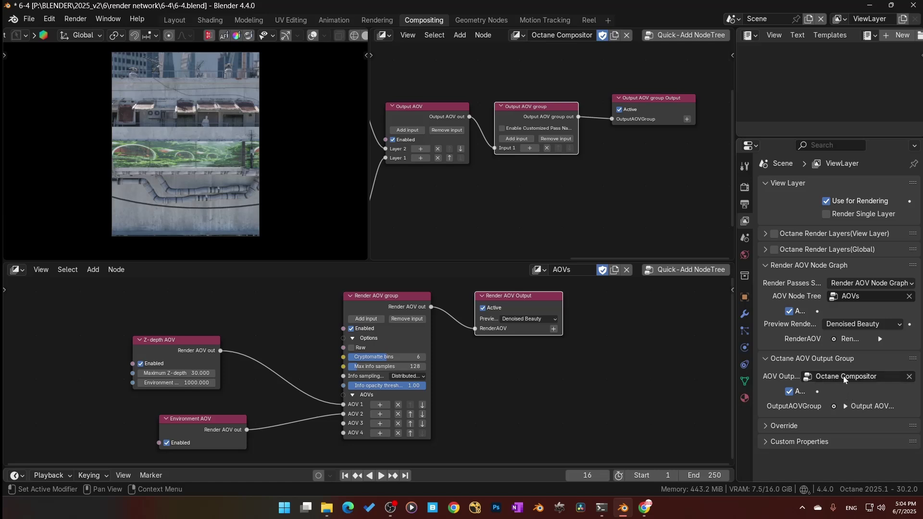
Unlink the Octane Compositor tree from the Octane AOV Output Group, rename it z and assign it there again.
{"action": "left_click", "coordinate": [909, 377]}
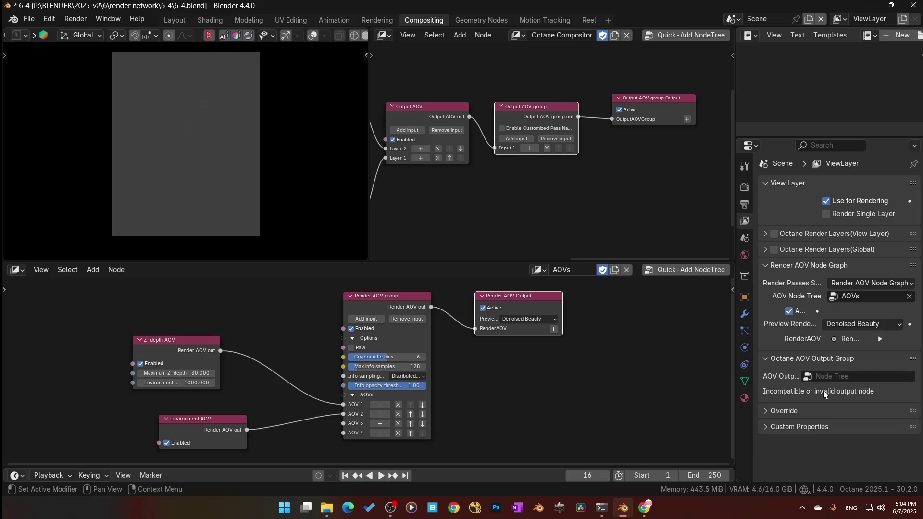
{"action": "left_click", "coordinate": [840, 376]}
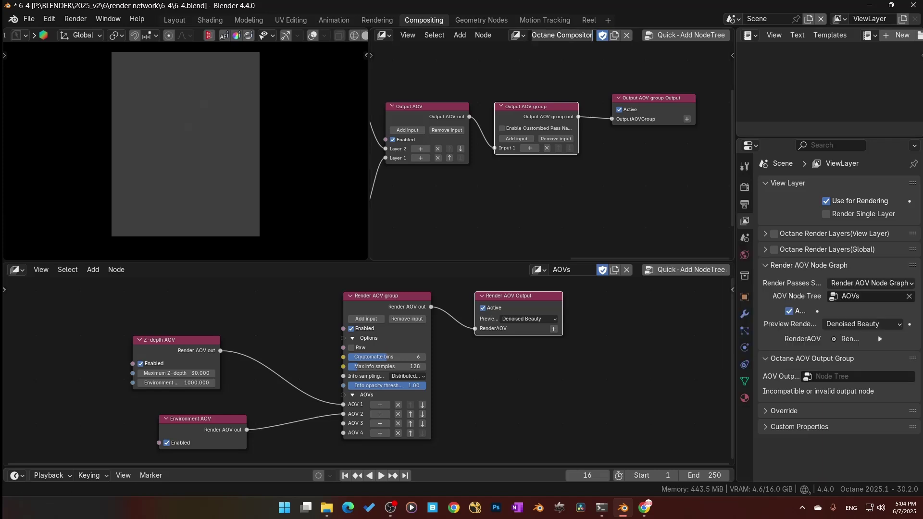
{"action": "type", "text": "z"}
{"action": "left_click", "coordinate": [837, 450]}
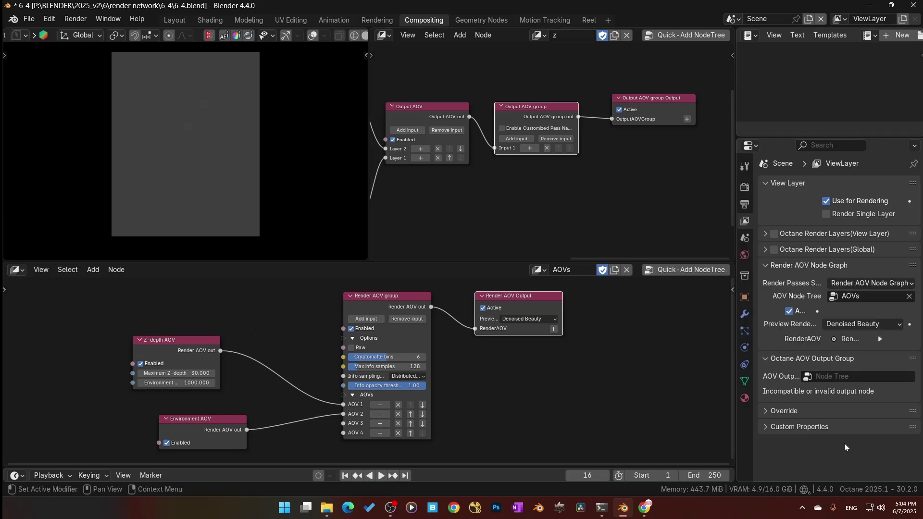
{"action": "left_click", "coordinate": [843, 376]}
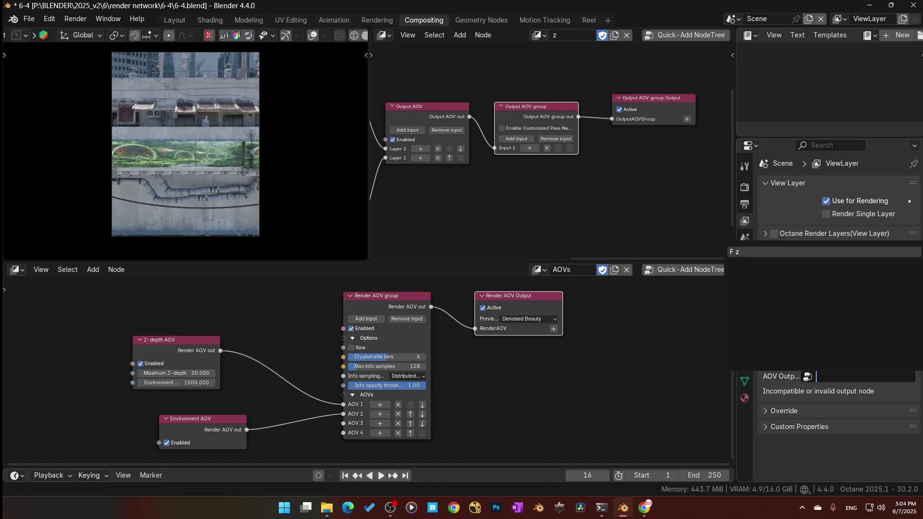
{"action": "left_click", "coordinate": [748, 255]}
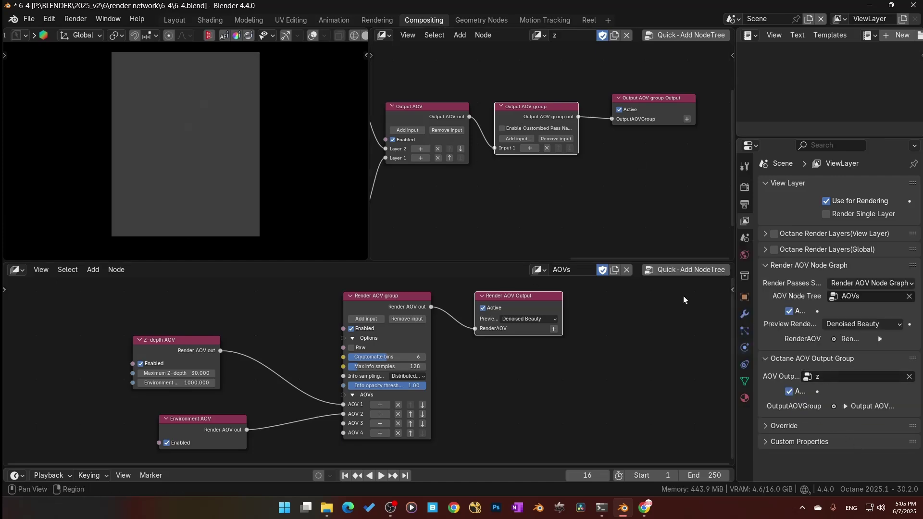
Look up the Z-depth AOV in the add-node search, and align the Environment AOV node directly beneath the Z-depth AOV node.
{"action": "middle_click_drag", "start_coordinate": [248, 379], "coordinate": [233, 393]}
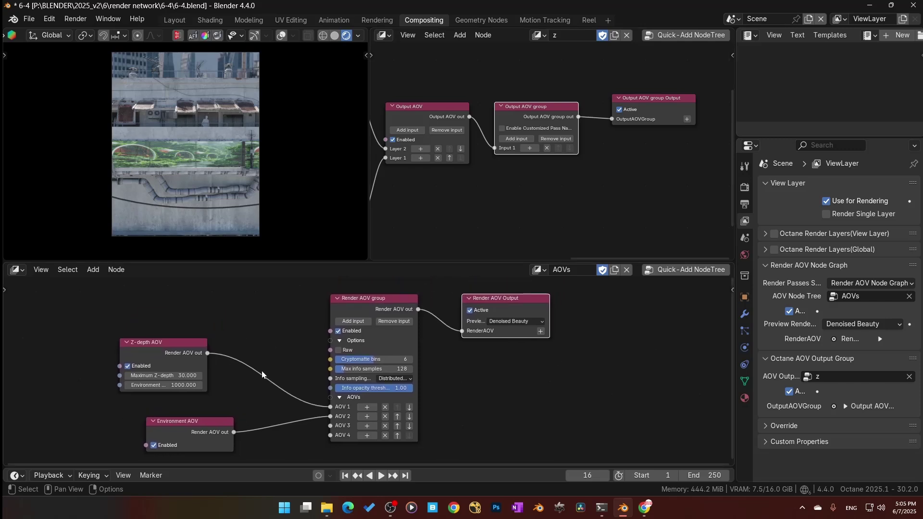
{"action": "left_click_drag", "start_coordinate": [191, 426], "coordinate": [174, 427]}
{"action": "left_click", "coordinate": [157, 362]}
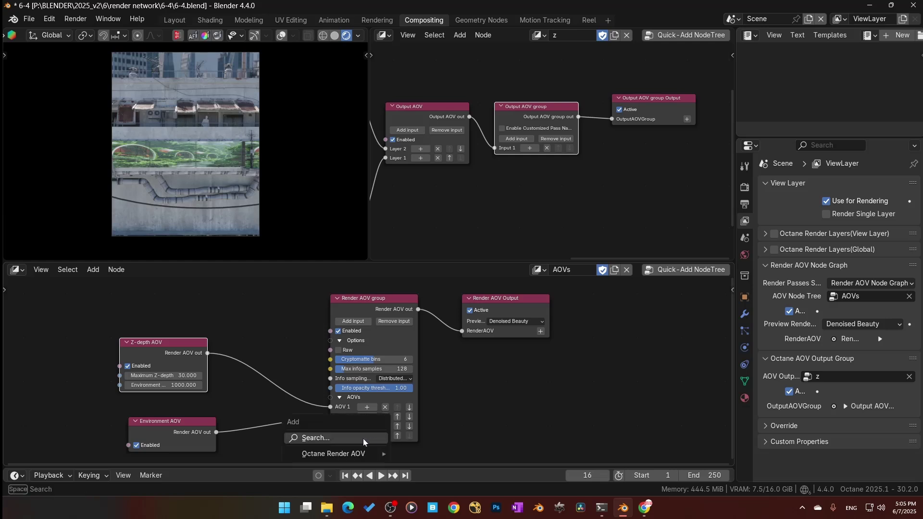
{"action": "left_click", "coordinate": [369, 437]}
{"action": "type", "text": "z"}
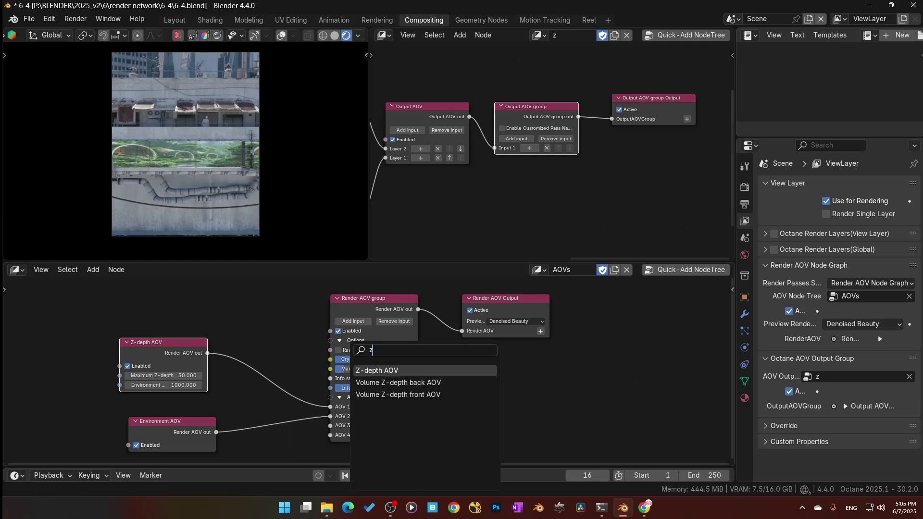
{"action": "left_click_drag", "start_coordinate": [210, 446], "coordinate": [201, 428]}
{"action": "middle_click_drag", "start_coordinate": [240, 408], "coordinate": [240, 401]}
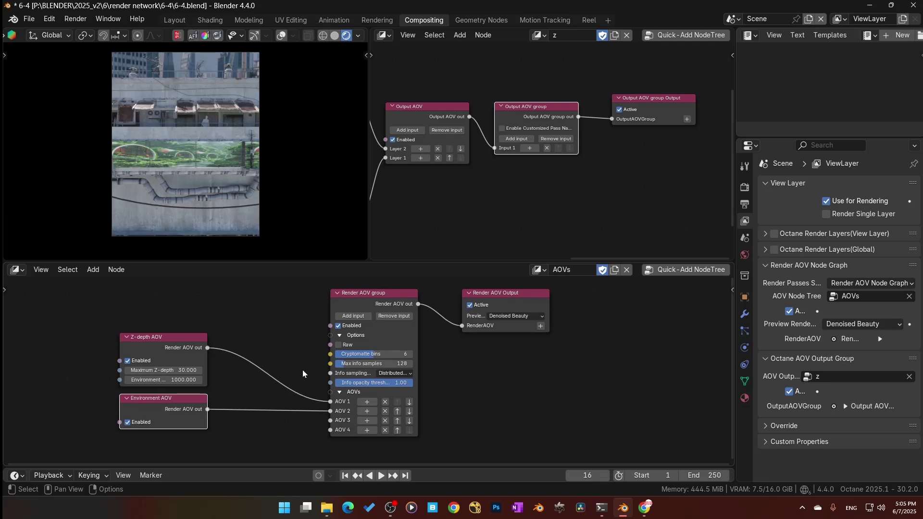
Preview the Beauty and Environment passes on the Render AOV Output node, ending with the preview set to Z-depth.
{"action": "middle_click_drag", "start_coordinate": [513, 353], "coordinate": [503, 364]}
{"action": "left_click", "coordinate": [503, 304]}
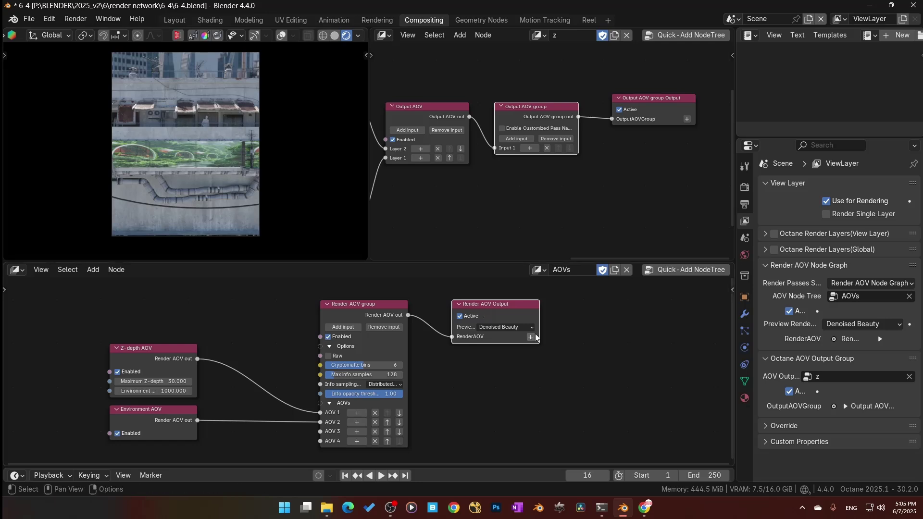
{"action": "left_click", "coordinate": [502, 327]}
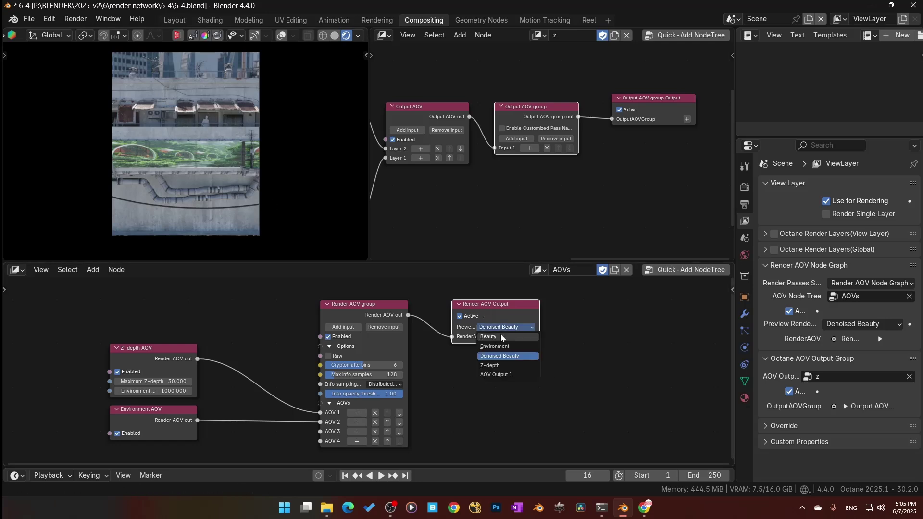
{"action": "left_click", "coordinate": [501, 337]}
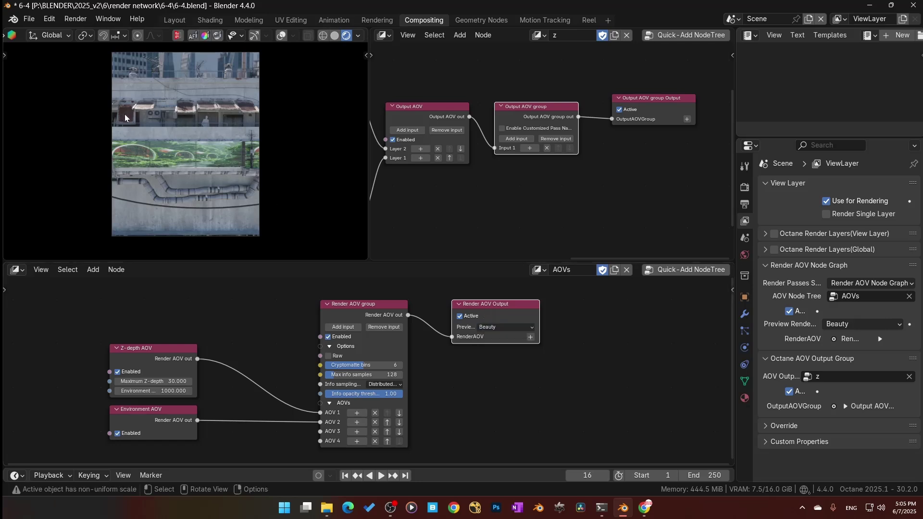
{"action": "left_click", "coordinate": [504, 329]}
{"action": "left_click", "coordinate": [502, 348]}
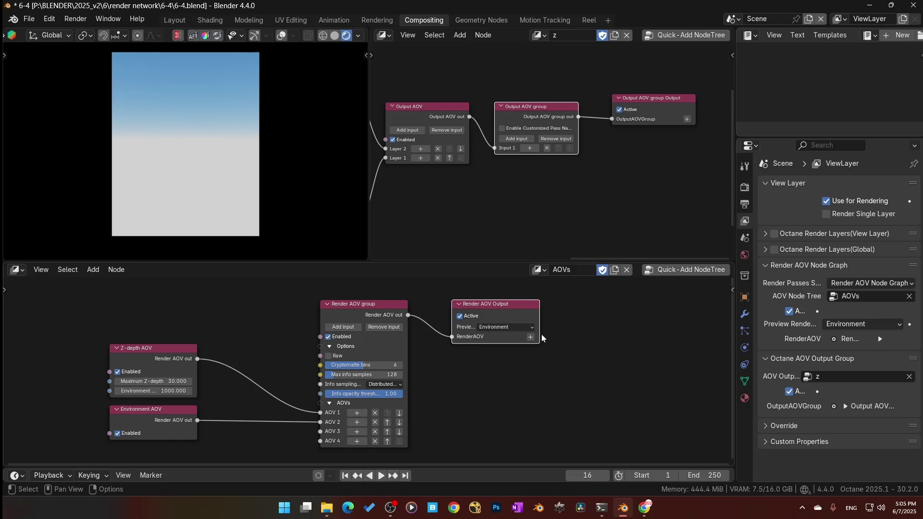
{"action": "left_click", "coordinate": [512, 327]}
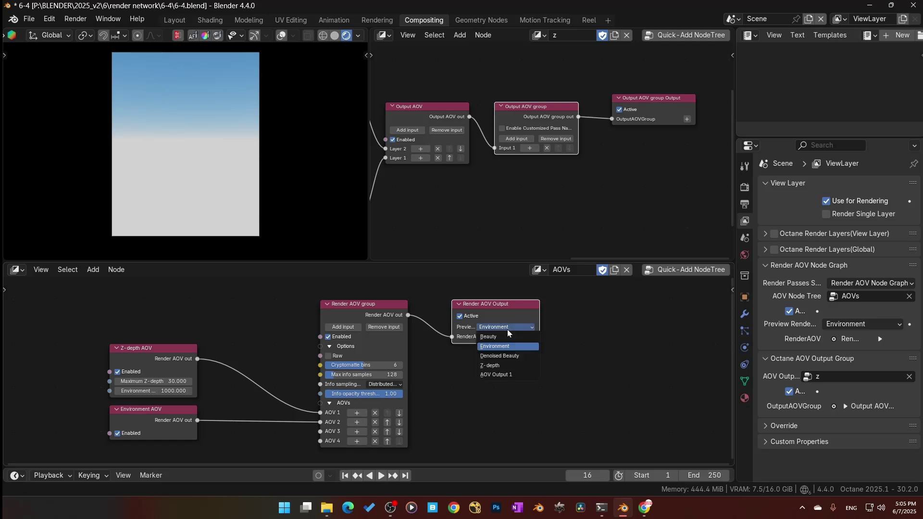
{"action": "left_click", "coordinate": [500, 365]}
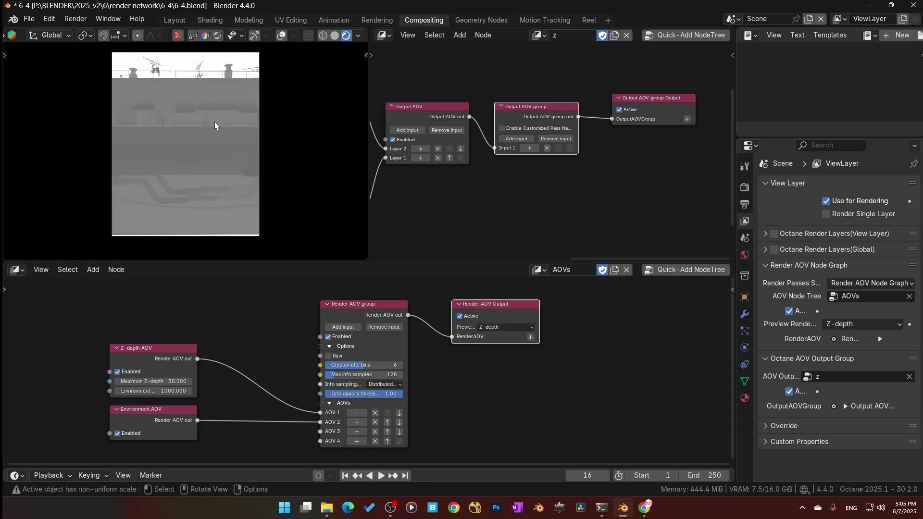
Try a higher Maximum Z-depth of about 61.66 on the Z-depth AOV node.
{"action": "scroll", "coordinate": [218, 389], "scroll_direction": "up", "scroll_amount": 1}
{"action": "middle_click_drag", "start_coordinate": [218, 397], "coordinate": [271, 368]}
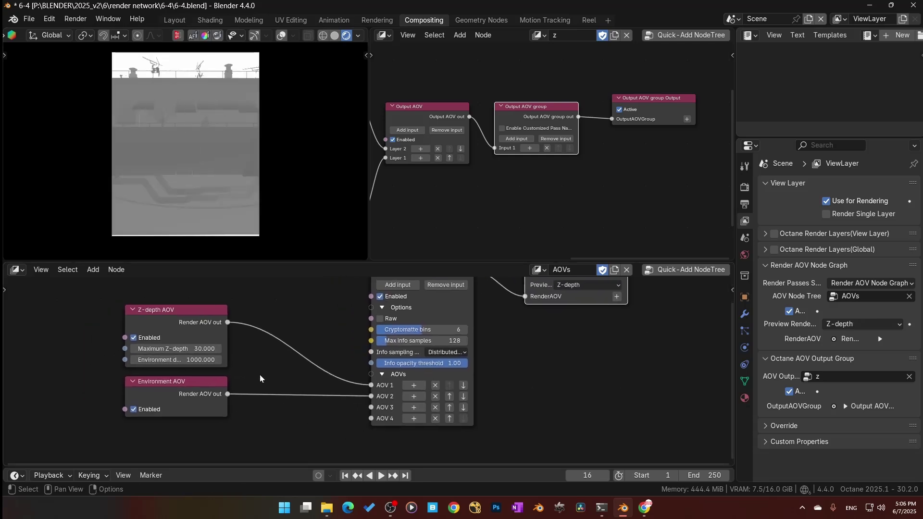
{"action": "scroll", "coordinate": [218, 368], "scroll_direction": "up", "scroll_amount": 2}
{"action": "left_click_drag", "start_coordinate": [159, 342], "coordinate": [375, 342]}
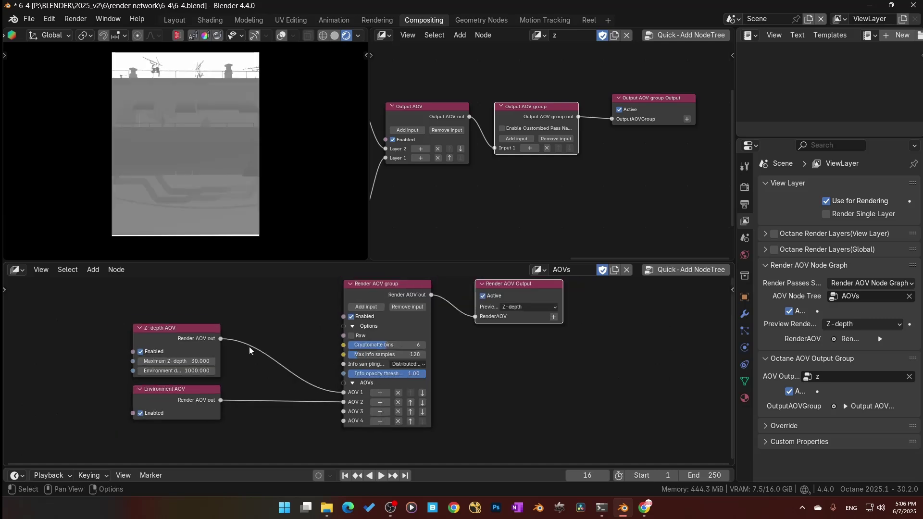
{"action": "middle_click_drag", "start_coordinate": [251, 350], "coordinate": [243, 363]}
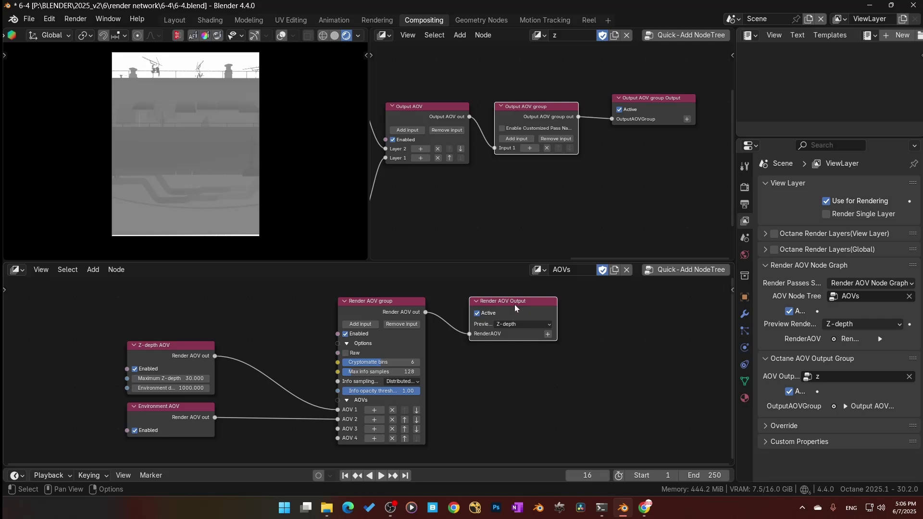
Set the Render AOV Output preview to AOV Output 1 and move the Beauty Render AOV node slightly lower in the compositor tree.
{"action": "left_click", "coordinate": [523, 325]}
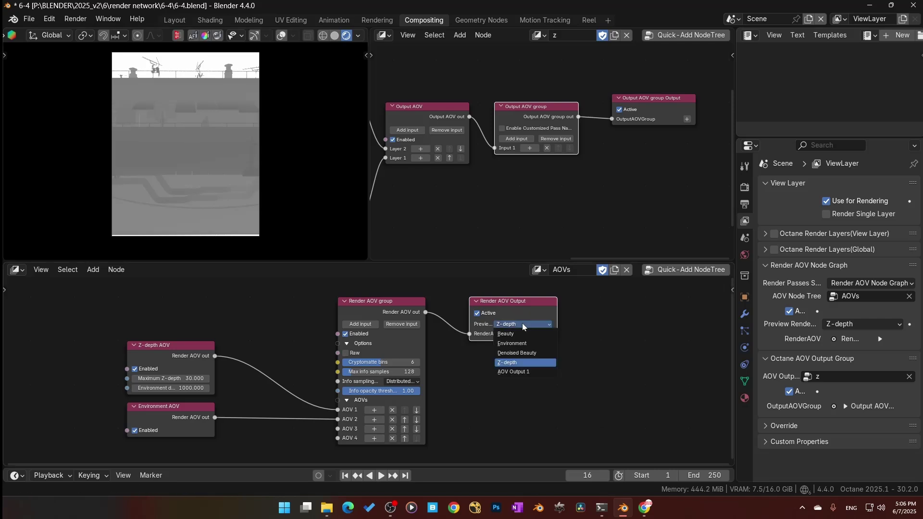
{"action": "left_click", "coordinate": [508, 371]}
{"action": "left_click", "coordinate": [522, 88]}
{"action": "middle_click_drag", "start_coordinate": [421, 94], "coordinate": [557, 83]}
{"action": "mouse_move", "coordinate": [549, 95]}
{"action": "left_mouse_down"}
{"action": "mouse_move", "coordinate": [565, 91]}
{"action": "mouse_move", "coordinate": [565, 99]}
{"action": "left_mouse_up"}
{"action": "middle_click_drag", "start_coordinate": [518, 193], "coordinate": [526, 191]}
{"action": "left_click_drag", "start_coordinate": [468, 206], "coordinate": [460, 180]}
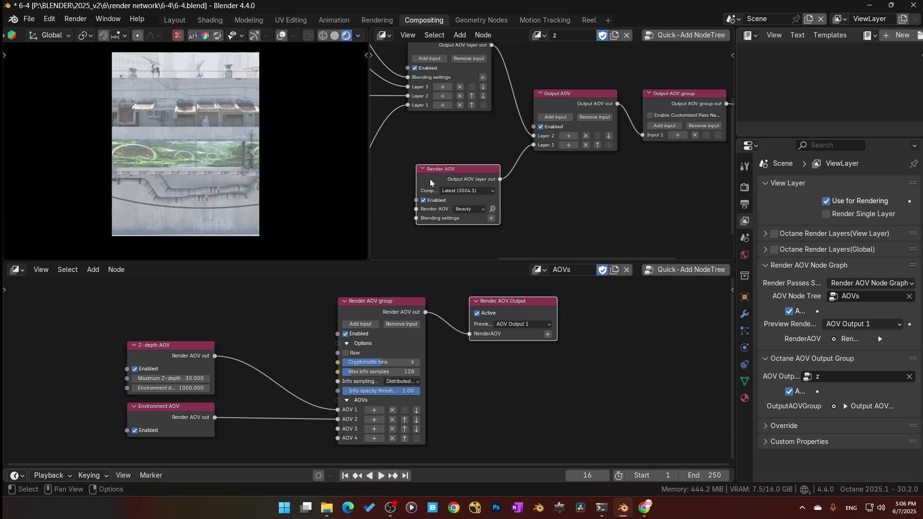
{"action": "mouse_move", "coordinate": [444, 172]}
{"action": "left_mouse_down"}
{"action": "mouse_move", "coordinate": [443, 148]}
{"action": "mouse_move", "coordinate": [443, 189]}
{"action": "left_mouse_up"}
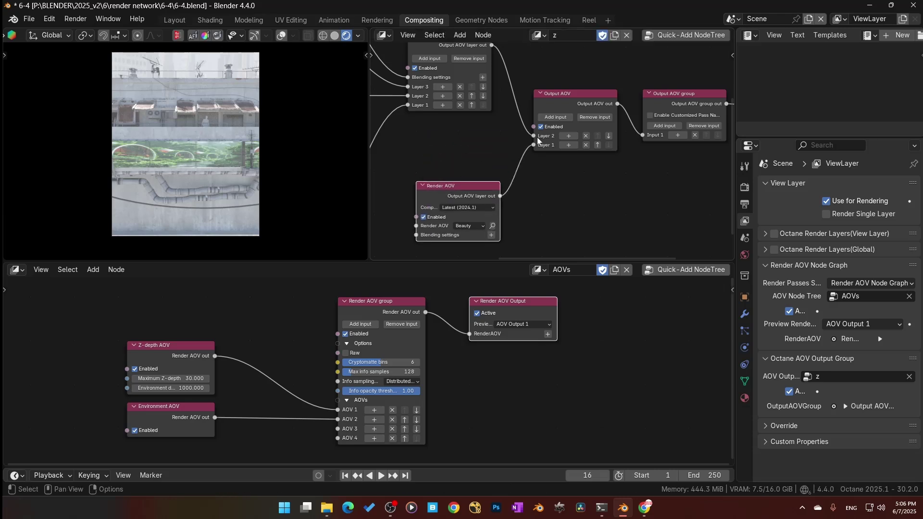
Disconnect the Layer group from Layer 2 of the Output AOV node and select the Z-depth Render AOV node.
{"action": "left_click_drag", "start_coordinate": [535, 135], "coordinate": [455, 148]}
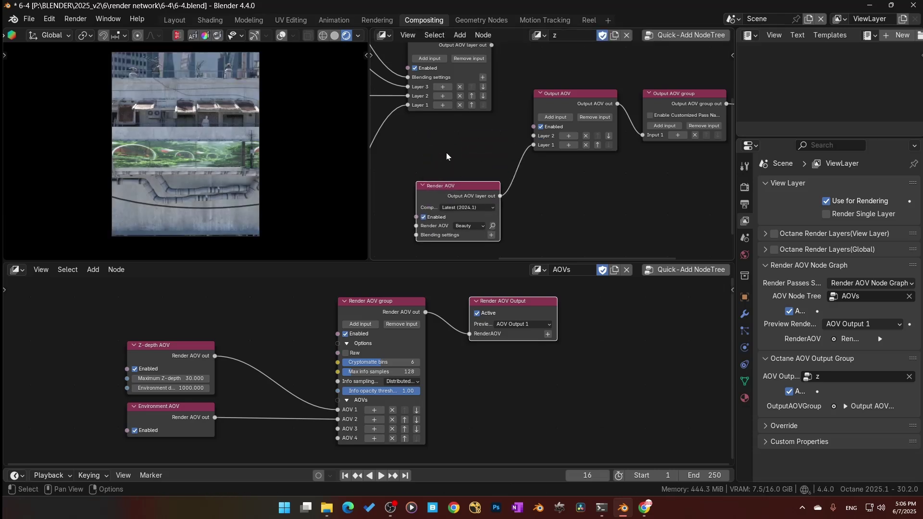
{"action": "mouse_move", "coordinate": [453, 196]}
{"action": "left_mouse_down"}
{"action": "mouse_move", "coordinate": [454, 180]}
{"action": "mouse_move", "coordinate": [445, 196]}
{"action": "left_mouse_up"}
{"action": "middle_click_drag", "start_coordinate": [456, 161], "coordinate": [545, 138]}
{"action": "scroll", "coordinate": [445, 182], "scroll_direction": "down", "scroll_amount": 3}
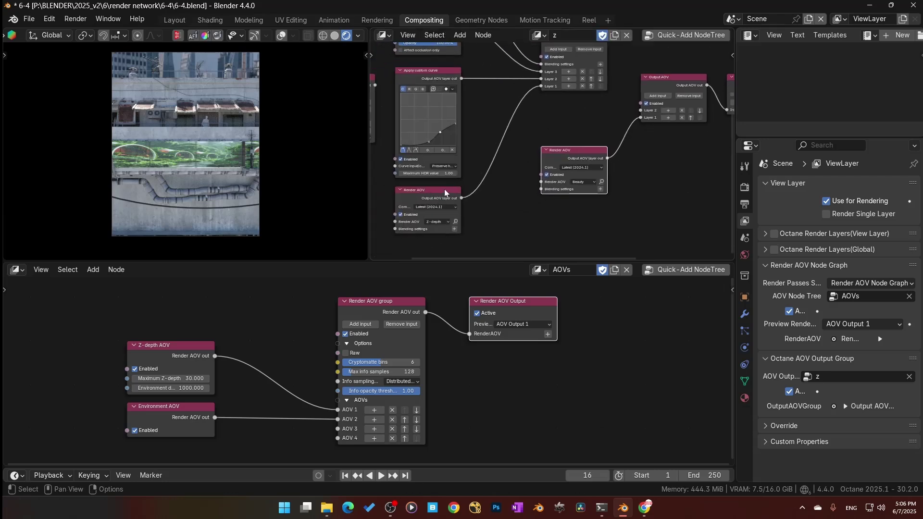
{"action": "middle_click_drag", "start_coordinate": [492, 206], "coordinate": [558, 148]}
{"action": "scroll", "coordinate": [541, 170], "scroll_direction": "up", "scroll_amount": 5}
{"action": "left_click", "coordinate": [481, 100]}
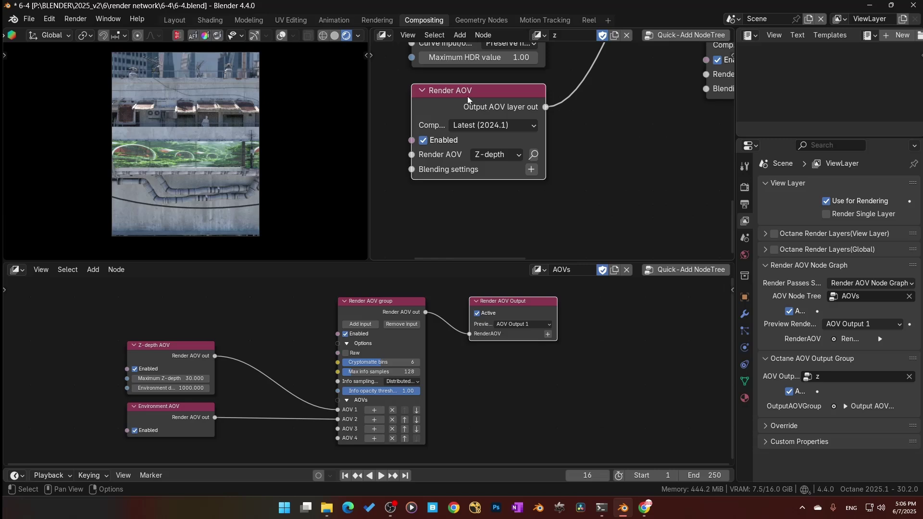
Add a second Render AOV node above the Beauty one and connect it to Layer 2 of the Output AOV node.
{"action": "middle_click_drag", "start_coordinate": [611, 122], "coordinate": [401, 212]}
{"action": "scroll", "coordinate": [536, 119], "scroll_direction": "down", "scroll_amount": 4}
{"action": "middle_click_drag", "start_coordinate": [536, 119], "coordinate": [469, 195]}
{"action": "key", "text": "shift+a"}
{"action": "mouse_move", "coordinate": [596, 150]}
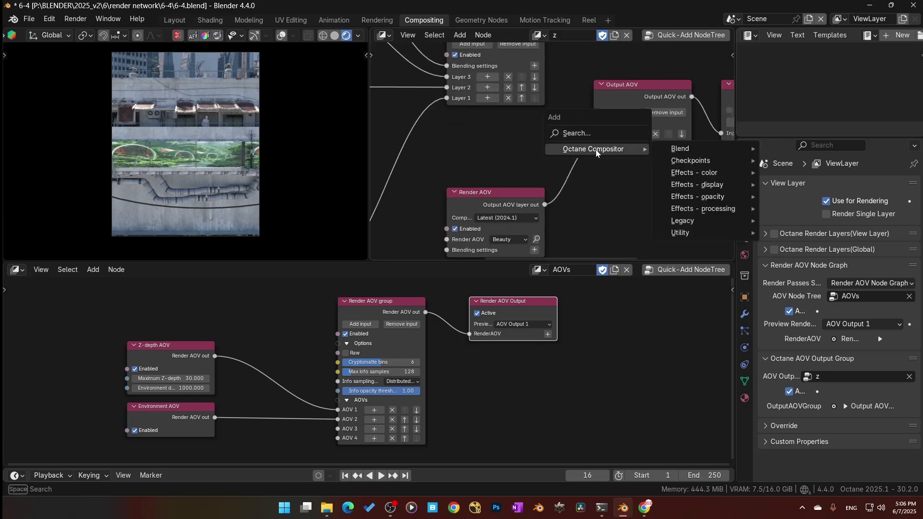
{"action": "mouse_move", "coordinate": [704, 147]}
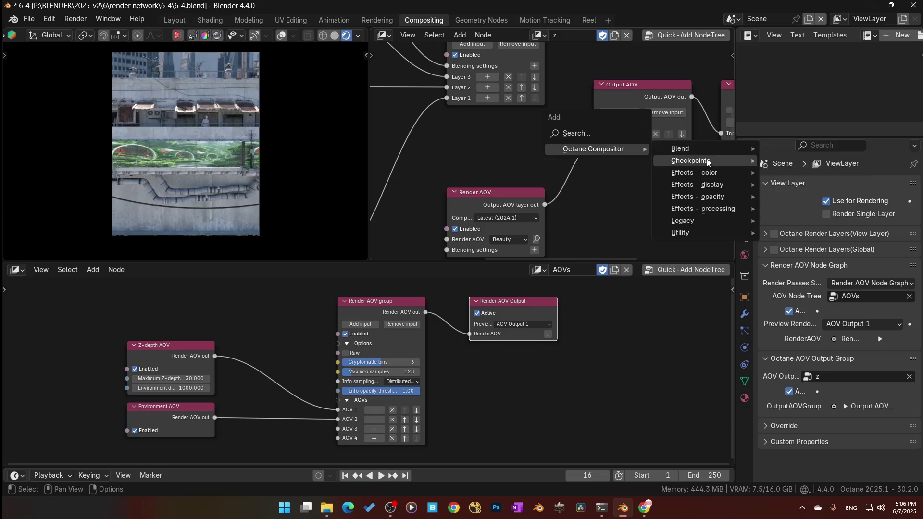
{"action": "left_click", "coordinate": [616, 133]}
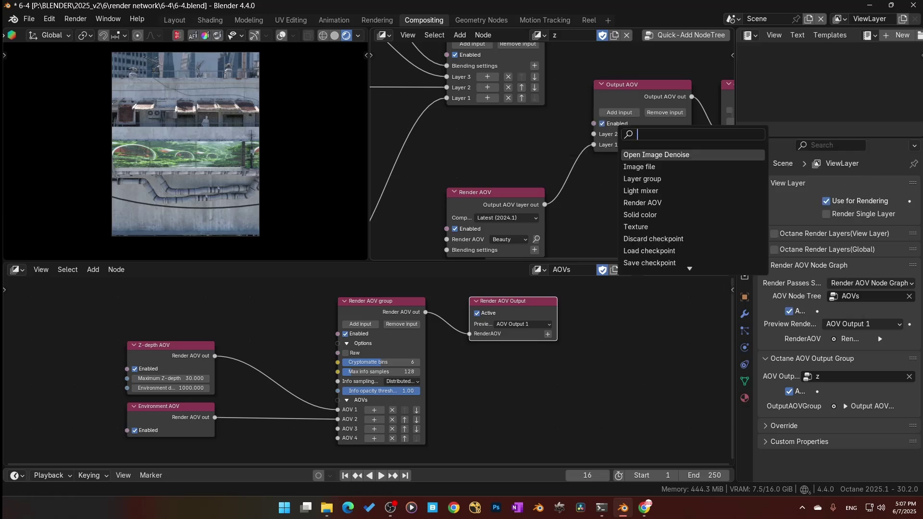
{"action": "type", "text": "re"}
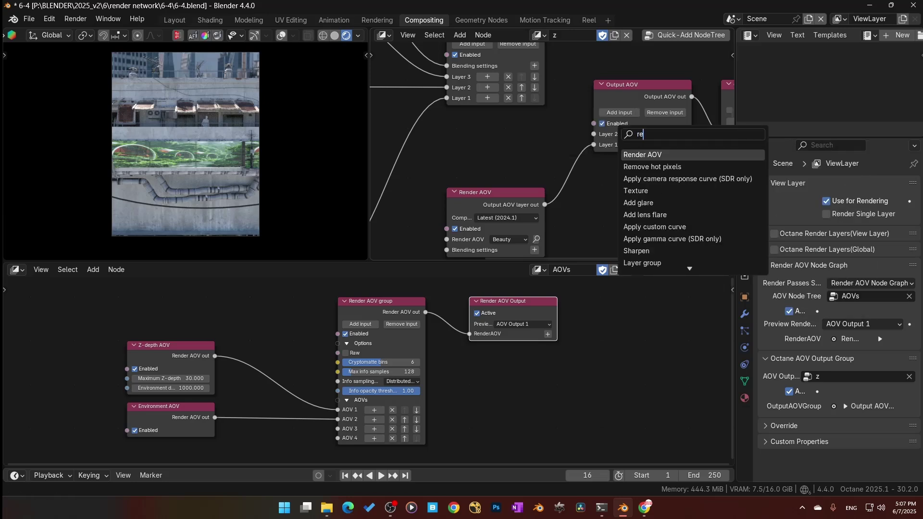
{"action": "key", "text": "Return"}
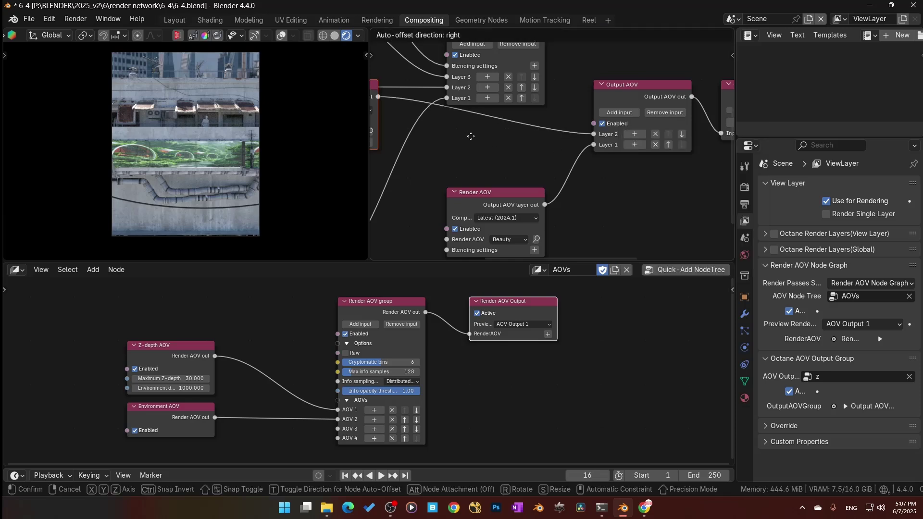
Set the new Render AOV node's pass to Z-depth.
{"action": "left_click", "coordinate": [627, 173]}
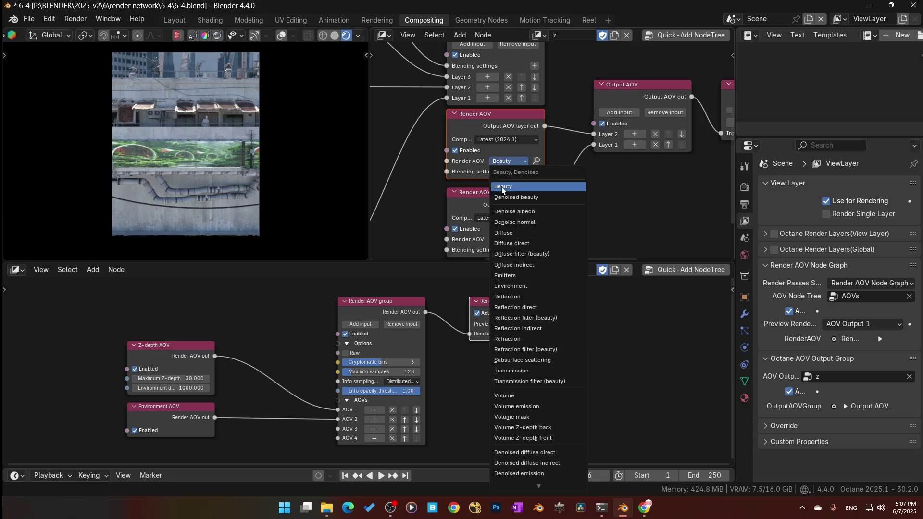
{"action": "scroll", "coordinate": [540, 475], "scroll_direction": "down", "scroll_amount": 6}
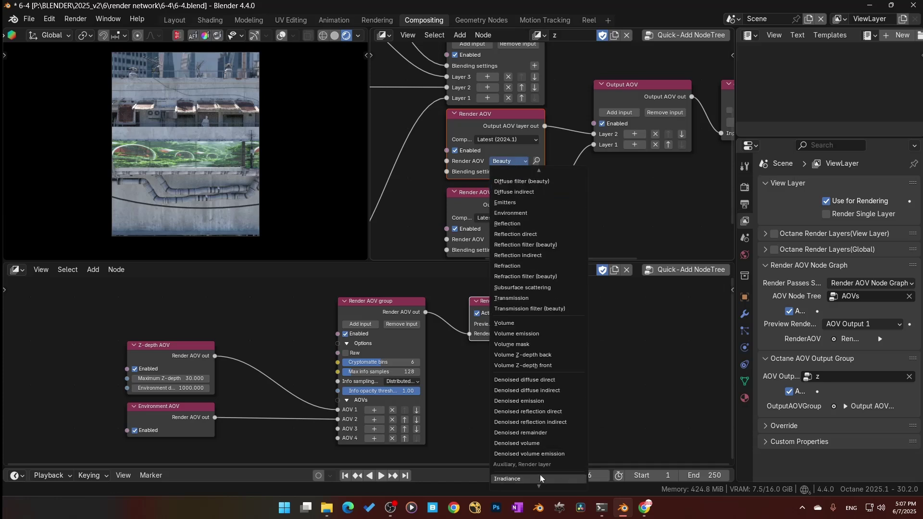
{"action": "scroll", "coordinate": [541, 461], "scroll_direction": "down", "scroll_amount": 10}
{"action": "left_click", "coordinate": [541, 448]}
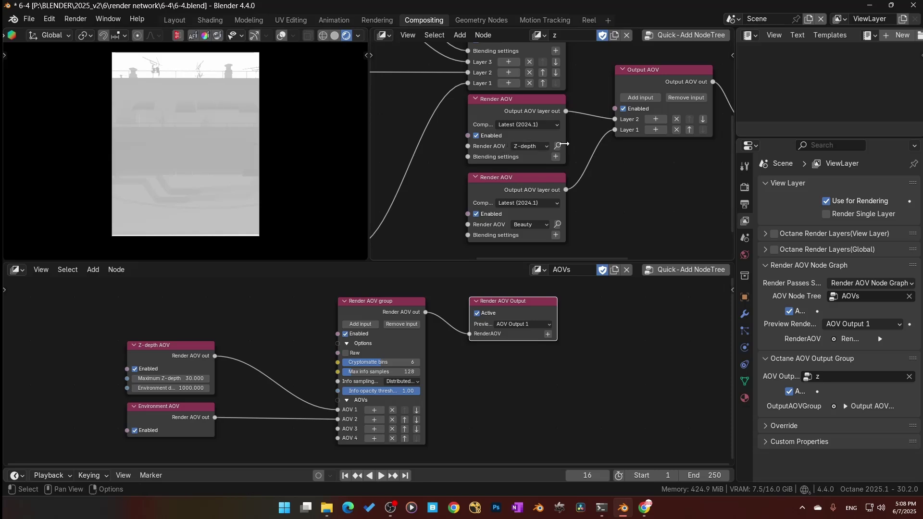
Try a Blending settings node in Screen (SDR only) mode on the new Z-depth Render AOV, and select the Z-depth AOV node to compare.
{"action": "middle_click_drag", "start_coordinate": [531, 168], "coordinate": [534, 167]}
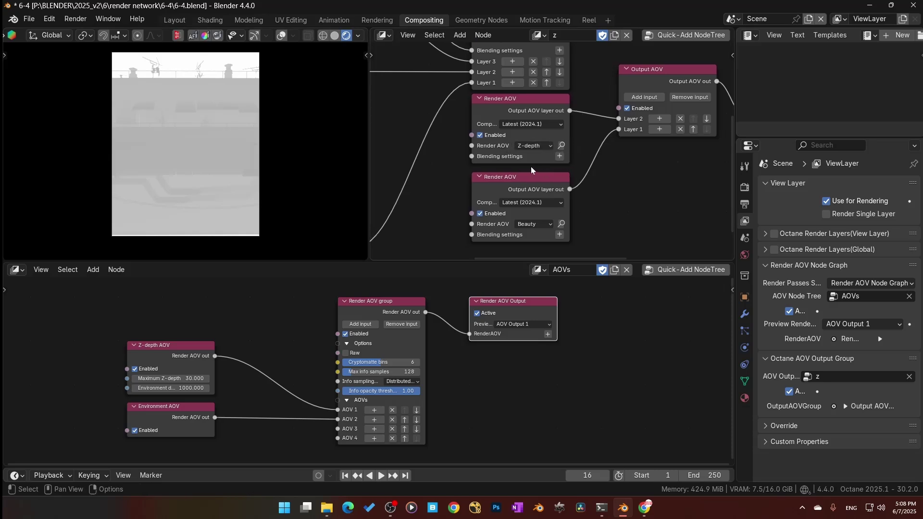
{"action": "scroll", "coordinate": [515, 160], "scroll_direction": "up", "scroll_amount": 3}
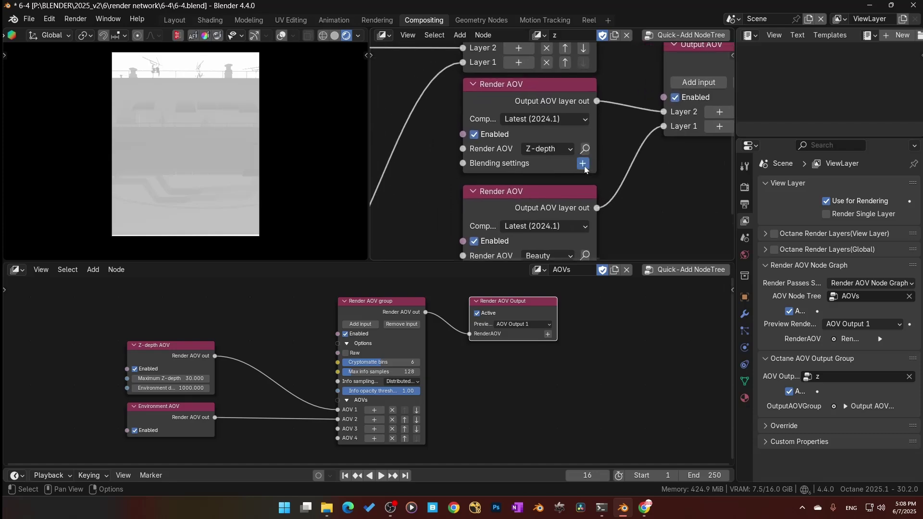
{"action": "left_click", "coordinate": [583, 164]}
{"action": "scroll", "coordinate": [577, 172], "scroll_direction": "down", "scroll_amount": 2}
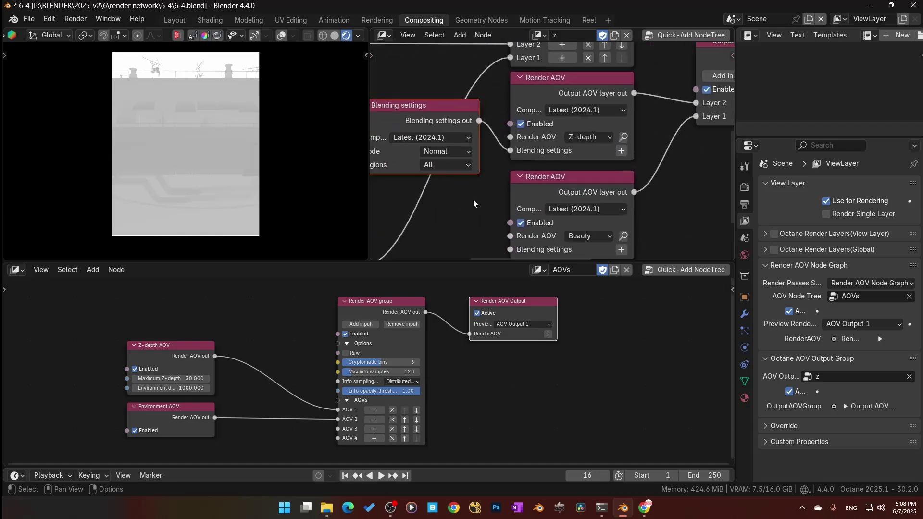
{"action": "scroll", "coordinate": [474, 200], "scroll_direction": "up", "scroll_amount": 2}
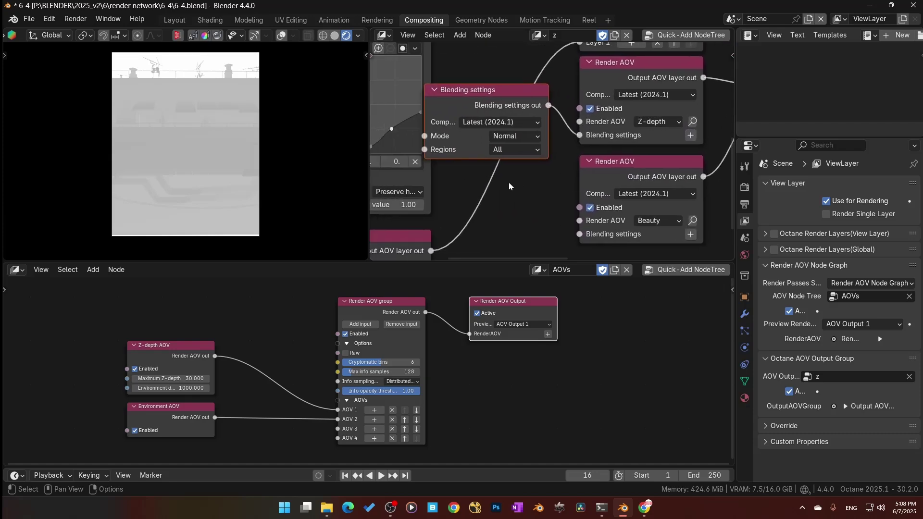
{"action": "left_click", "coordinate": [522, 137]}
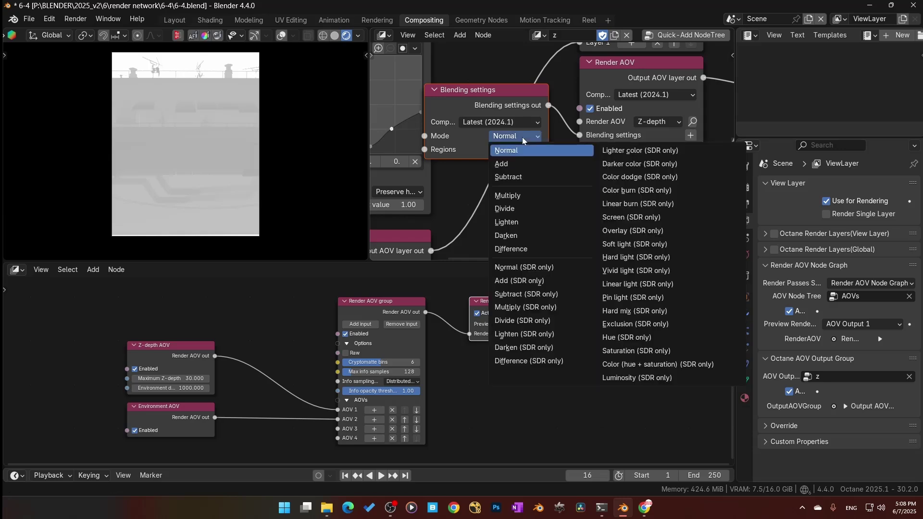
{"action": "left_click", "coordinate": [629, 218]}
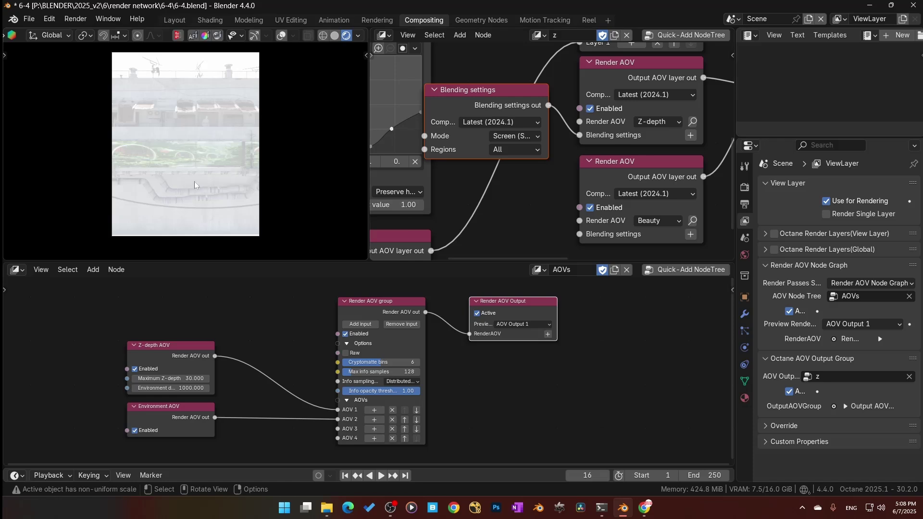
{"action": "scroll", "coordinate": [166, 333], "scroll_direction": "up", "scroll_amount": 2}
{"action": "scroll", "coordinate": [185, 317], "scroll_direction": "up", "scroll_amount": 1}
{"action": "middle_click_drag", "start_coordinate": [77, 312], "coordinate": [129, 327]}
{"action": "left_click", "coordinate": [129, 327]}
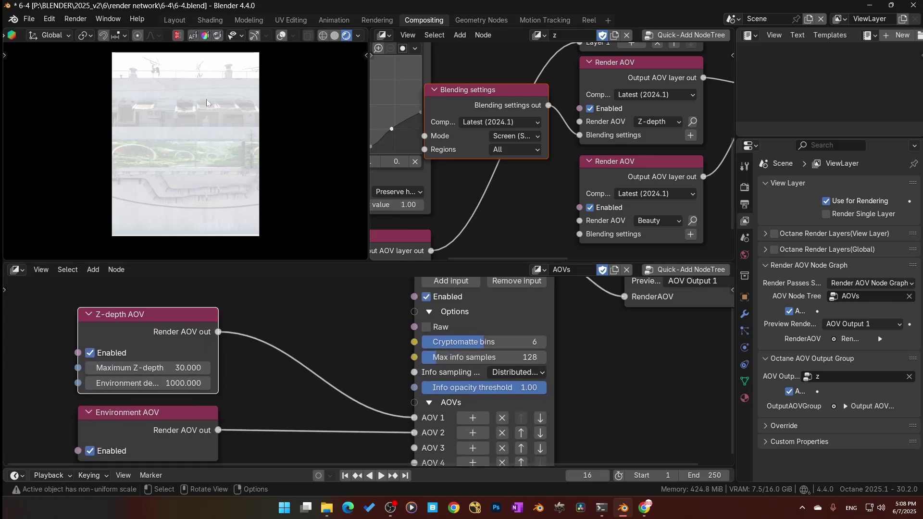
Delete the Blending settings node and the extra Z-depth Render AOV node from the compositor tree.
{"action": "scroll", "coordinate": [509, 152], "scroll_direction": "down", "scroll_amount": 5}
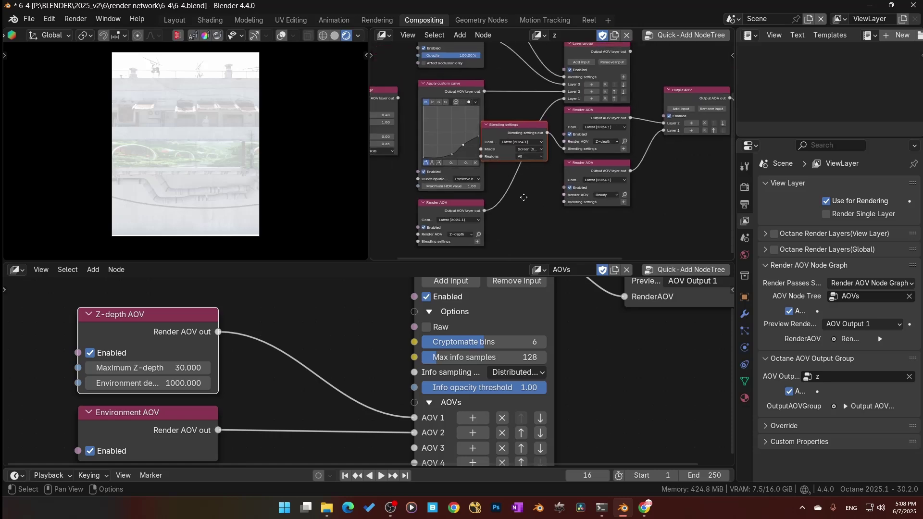
{"action": "scroll", "coordinate": [490, 176], "scroll_direction": "up", "scroll_amount": 2}
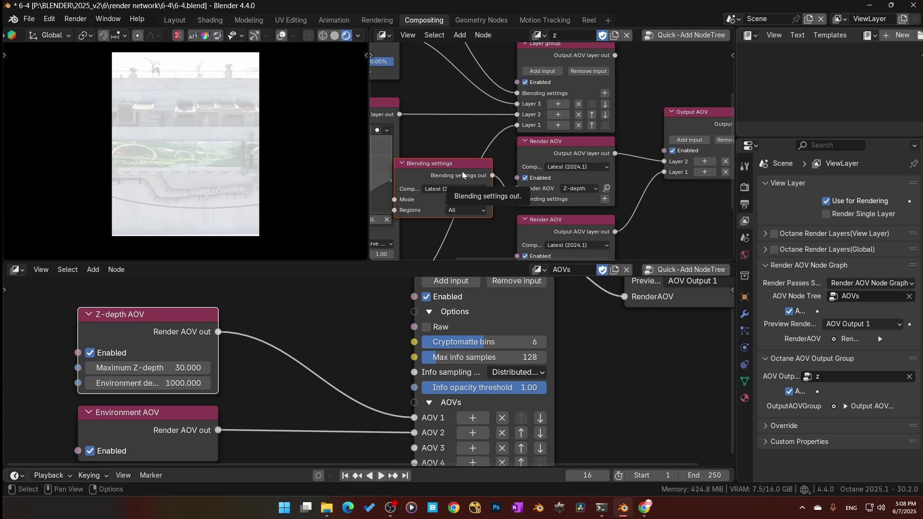
{"action": "left_click", "coordinate": [433, 166]}
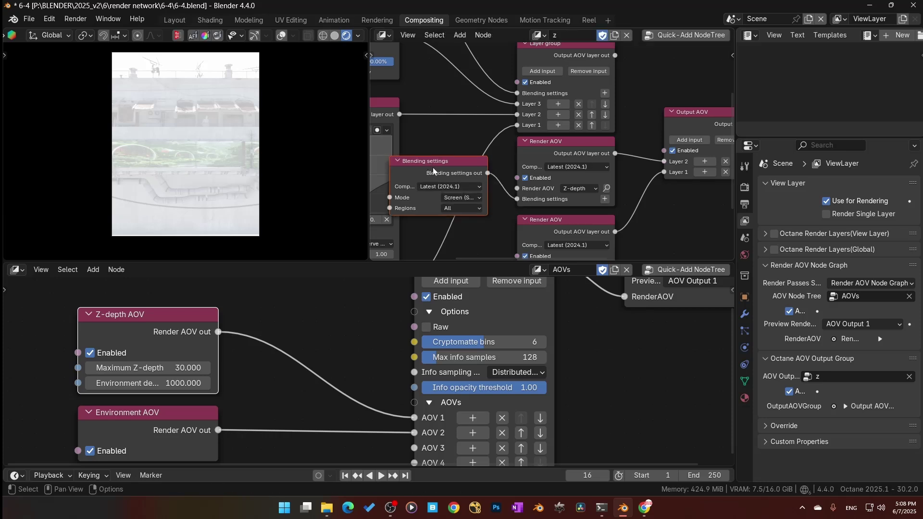
{"action": "key", "text": "x"}
{"action": "left_click", "coordinate": [551, 143]}
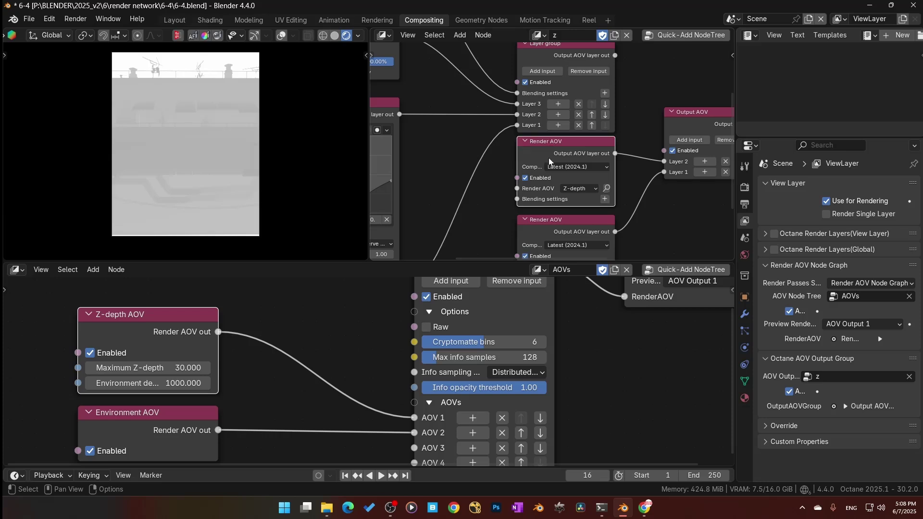
{"action": "key", "text": "x"}
{"action": "scroll", "coordinate": [549, 159], "scroll_direction": "down", "scroll_amount": 3}
{"action": "middle_click_drag", "start_coordinate": [549, 160], "coordinate": [550, 165]}
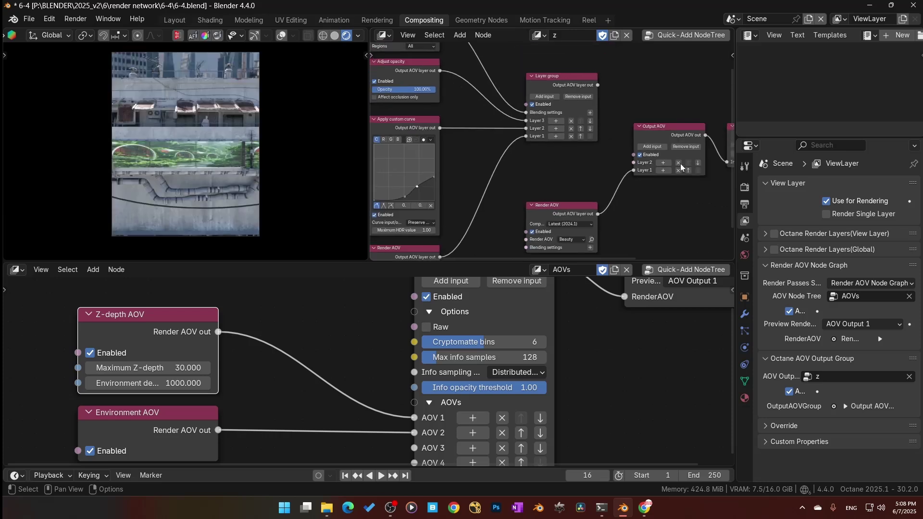
Look up the Layer group node among the Blend nodes that can be added to the compositor tree.
{"action": "key", "text": "shift+a"}
{"action": "mouse_move", "coordinate": [662, 178]}
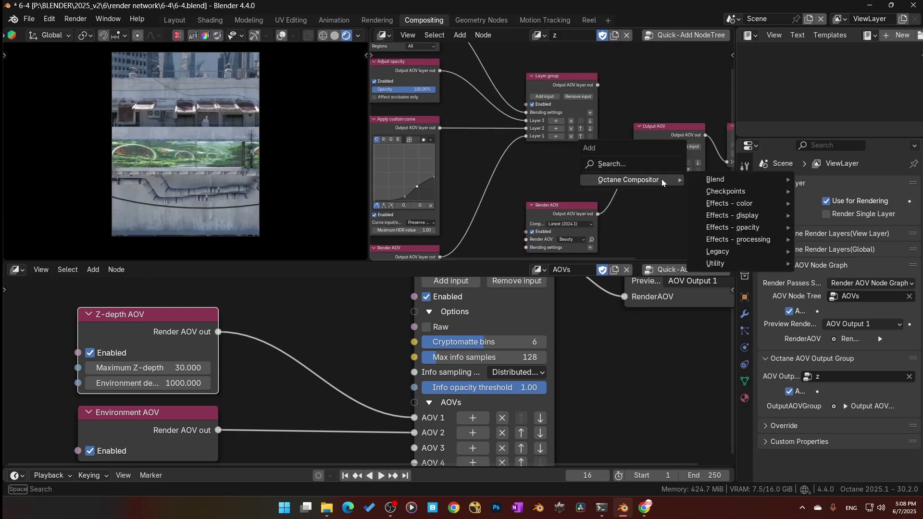
{"action": "mouse_move", "coordinate": [717, 187]}
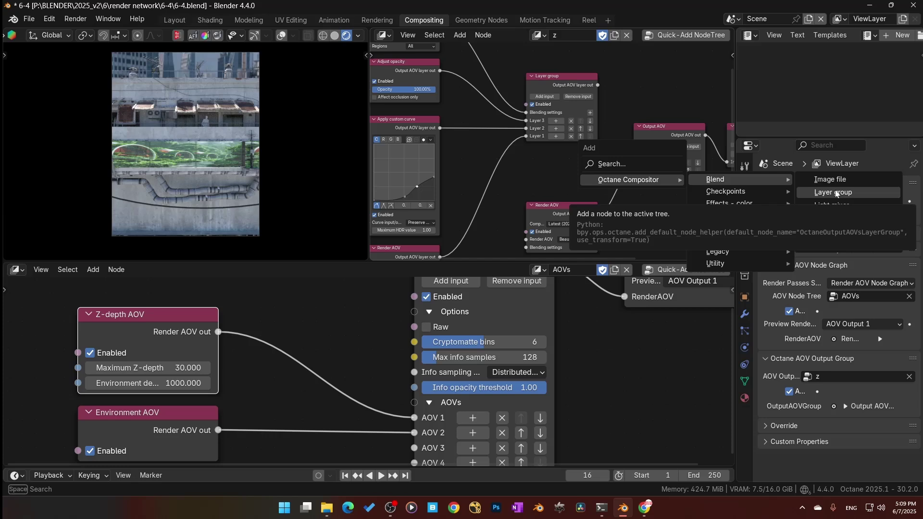
Connect the Layer group to Layer 2 of the Output AOV and cut its other inputs, keeping only the Z-depth Render AOV on Layer 1.
{"action": "left_click_drag", "start_coordinate": [559, 83], "coordinate": [631, 163]}
{"action": "middle_click_drag", "start_coordinate": [534, 202], "coordinate": [549, 164]}
{"action": "mouse_move", "coordinate": [524, 65]}
{"action": "right_mouse_down", "text": "ctrl"}
{"action": "mouse_move", "coordinate": [498, 151]}
{"action": "mouse_move", "coordinate": [510, 186]}
{"action": "right_mouse_up", "text": "ctrl"}
{"action": "middle_click_drag", "start_coordinate": [509, 185], "coordinate": [535, 151]}
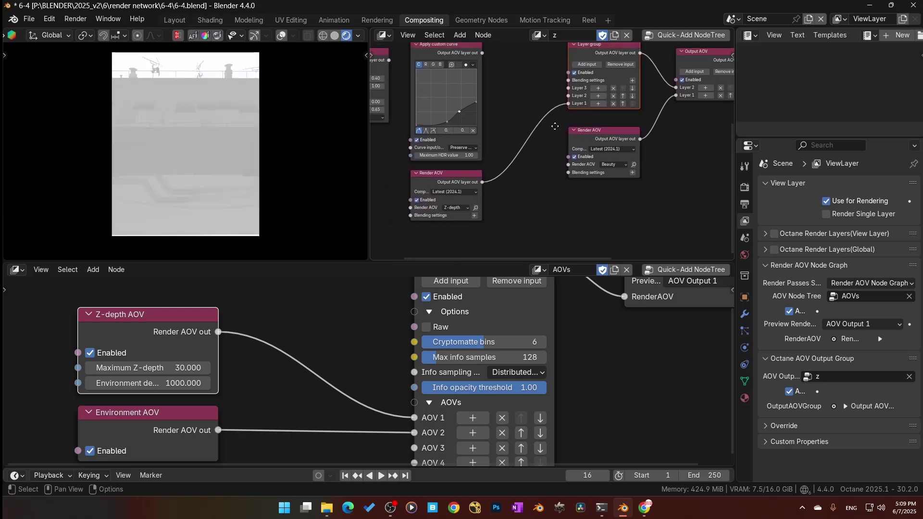
{"action": "middle_click_drag", "start_coordinate": [556, 118], "coordinate": [551, 142]}
{"action": "left_click", "coordinate": [581, 77]}
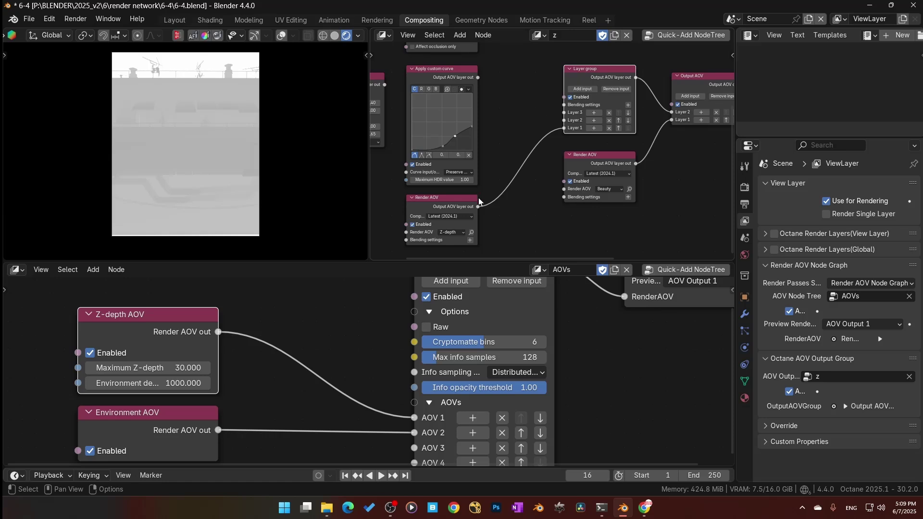
{"action": "left_click", "coordinate": [443, 207]}
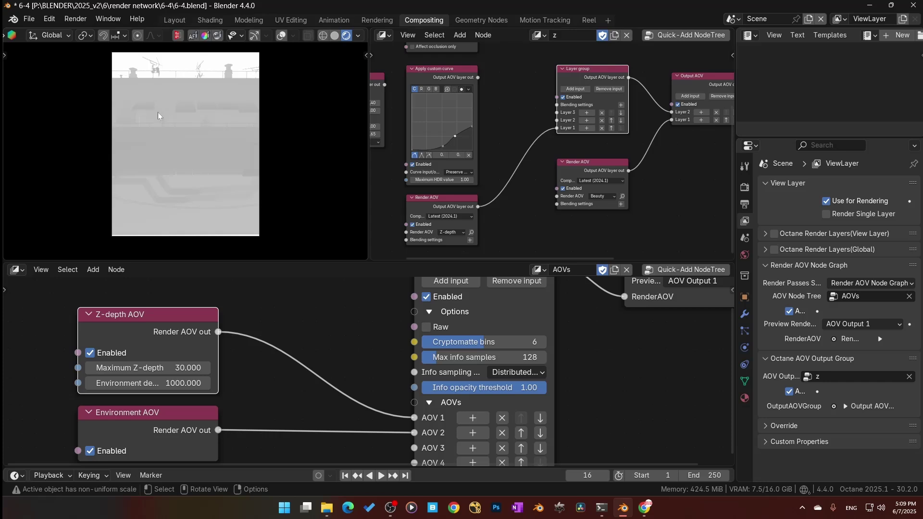
Connect the Channel map range node to Layer 2 of the Layer group.
{"action": "middle_click_drag", "start_coordinate": [505, 130], "coordinate": [619, 154]}
{"action": "scroll", "coordinate": [585, 151], "scroll_direction": "up", "scroll_amount": 1}
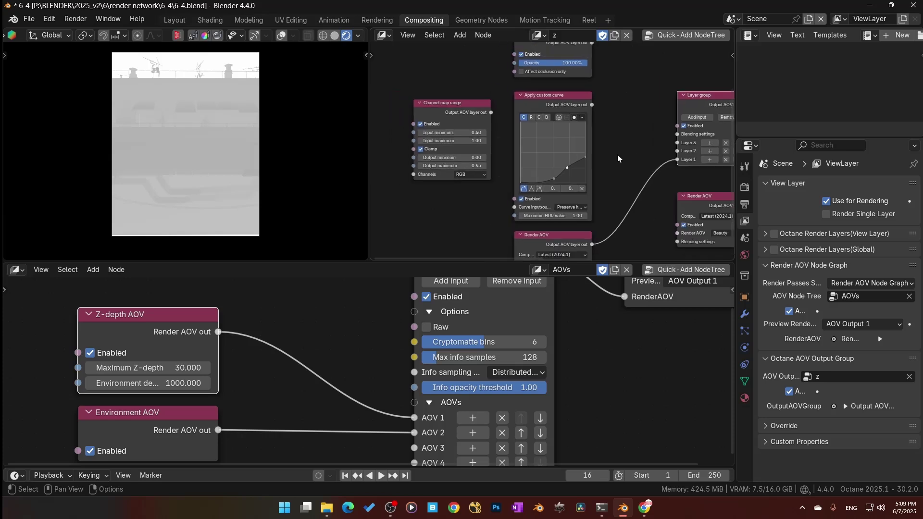
{"action": "scroll", "coordinate": [606, 153], "scroll_direction": "up", "scroll_amount": 1}
{"action": "left_click_drag", "start_coordinate": [485, 109], "coordinate": [687, 151]}
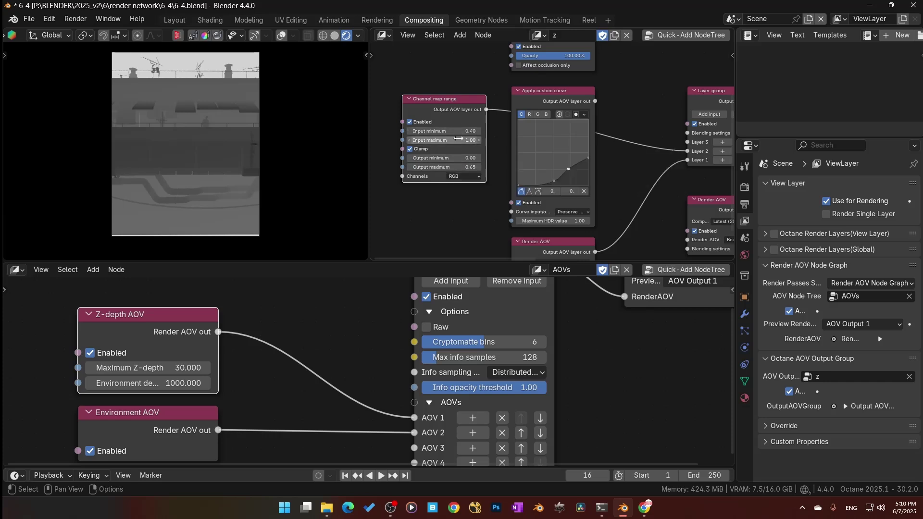
Set the Channel map range's input maximum to 0.60 and cut its link to Layer 2 of the Layer group.
{"action": "mouse_move", "coordinate": [447, 140]}
{"action": "left_mouse_down"}
{"action": "mouse_move", "coordinate": [424, 140]}
{"action": "mouse_move", "coordinate": [464, 140]}
{"action": "mouse_move", "coordinate": [437, 140]}
{"action": "left_mouse_up"}
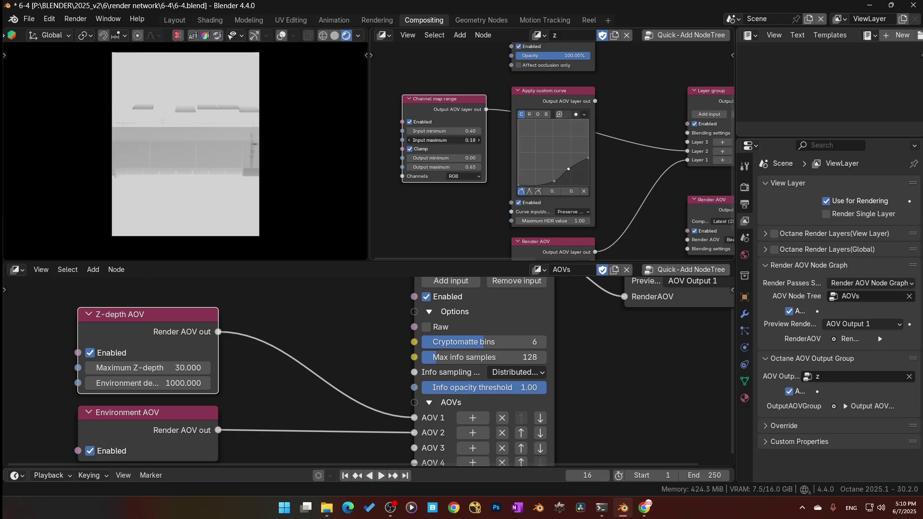
{"action": "left_click_drag", "start_coordinate": [444, 140], "coordinate": [450, 140]}
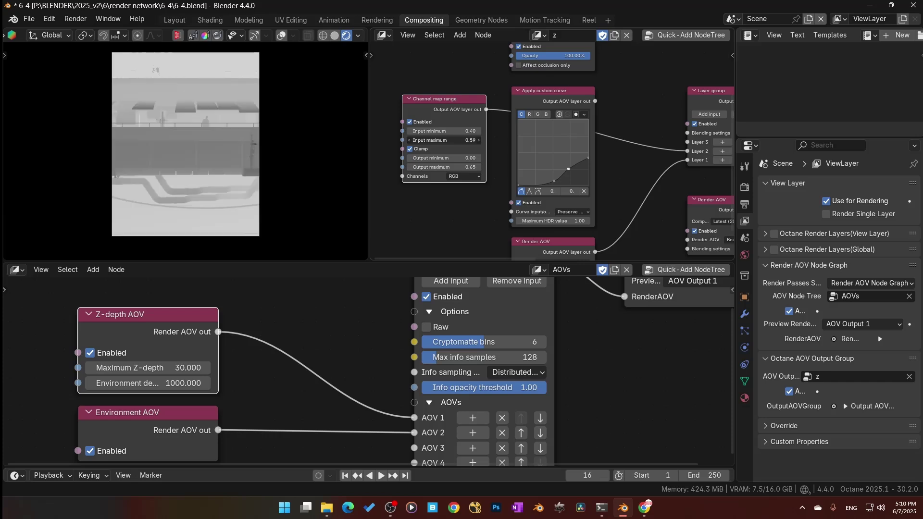
{"action": "mouse_move", "coordinate": [643, 123]}
{"action": "right_mouse_down", "text": "ctrl"}
{"action": "mouse_move", "coordinate": [628, 157]}
{"action": "mouse_move", "coordinate": [611, 149]}
{"action": "right_mouse_up", "text": "ctrl"}
Look up the Apply custom curve node among the color effects that can be added to Layer 2 of the Layer group.
{"action": "left_click", "coordinate": [552, 100]}
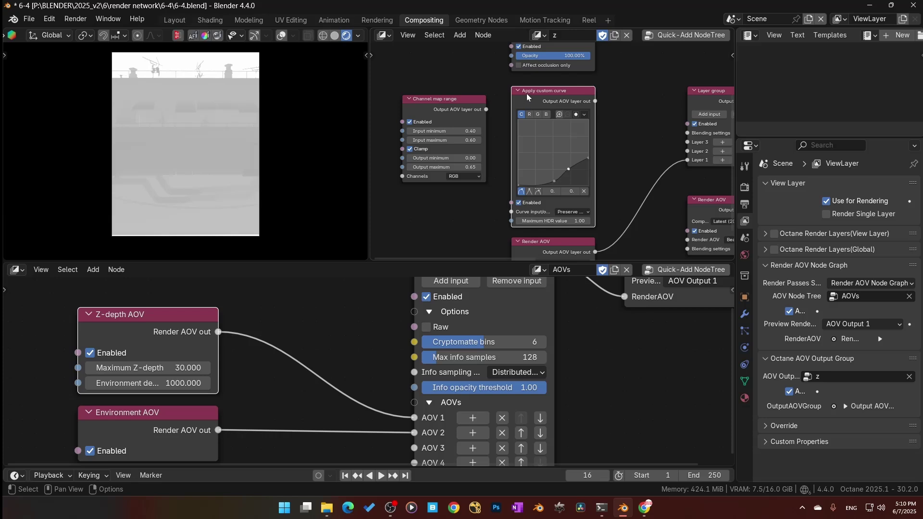
{"action": "middle_click_drag", "start_coordinate": [659, 139], "coordinate": [570, 139]}
{"action": "left_click", "coordinate": [634, 151]}
{"action": "mouse_move", "coordinate": [632, 165]}
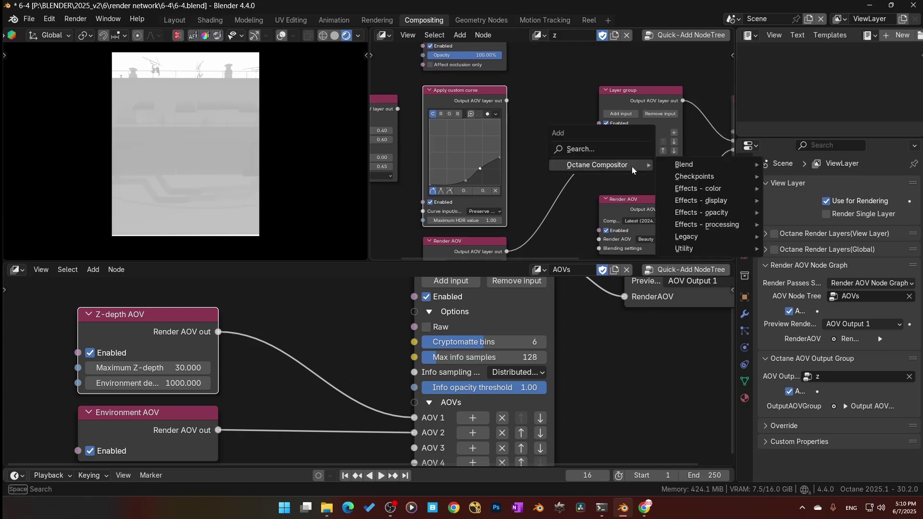
{"action": "mouse_move", "coordinate": [705, 192]}
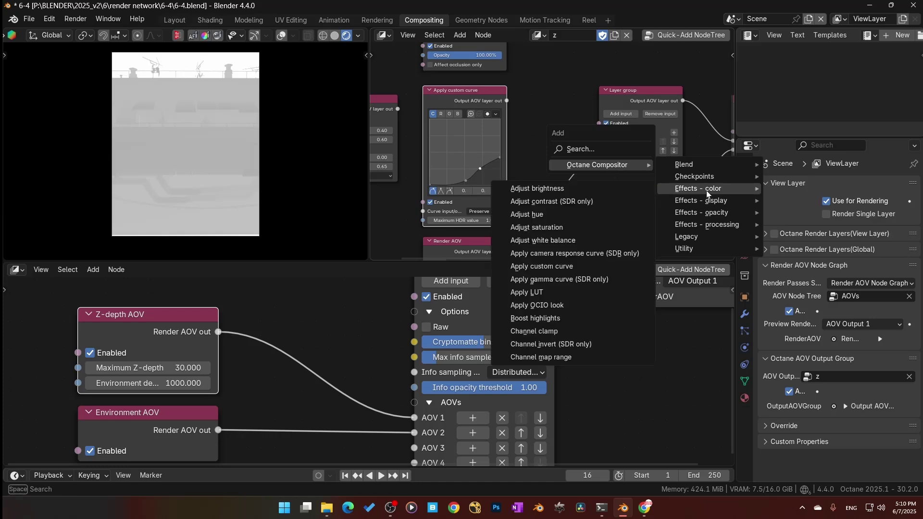
{"action": "key", "text": "Escape"}
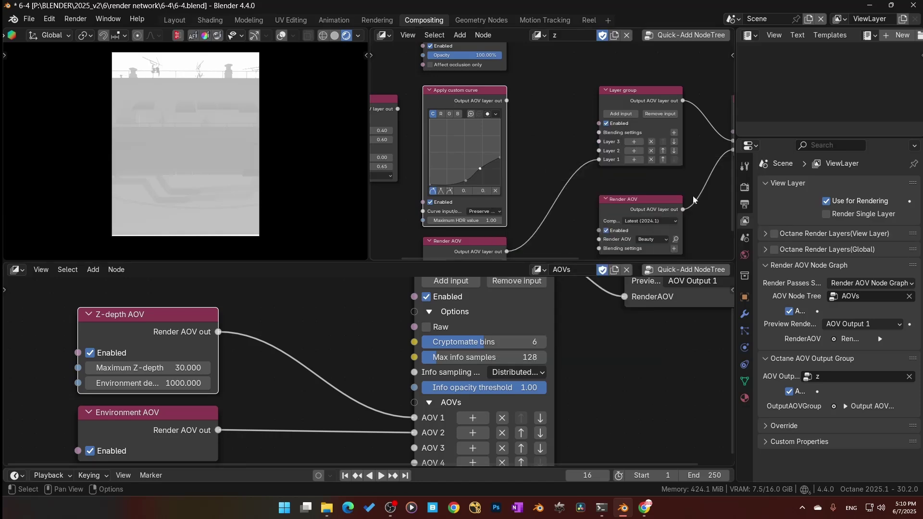
Connect the existing Apply custom curve node to Layer 2 of the Layer group.
{"action": "left_click", "coordinate": [635, 141]}
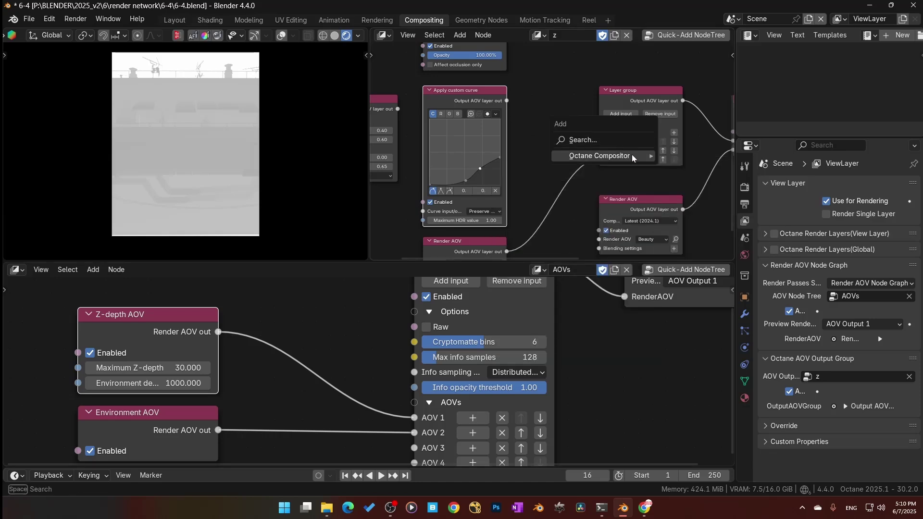
{"action": "mouse_move", "coordinate": [631, 158]}
{"action": "mouse_move", "coordinate": [701, 179]}
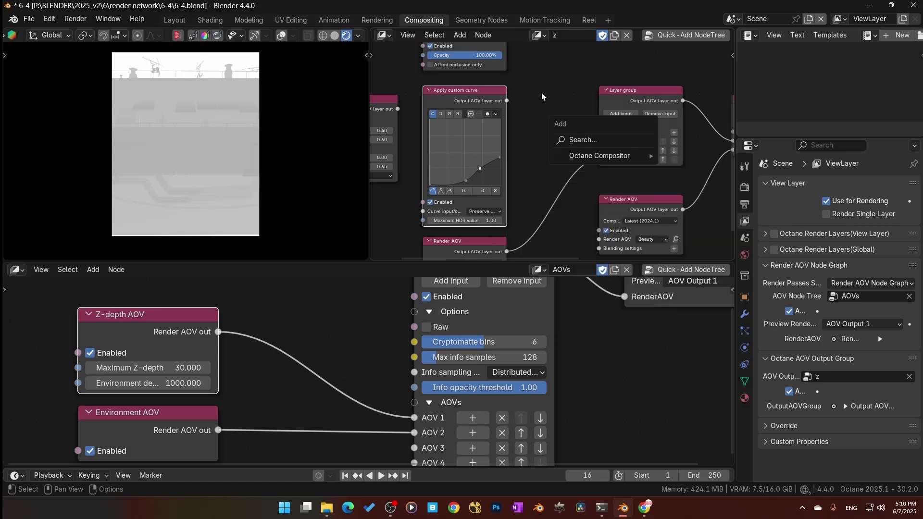
{"action": "left_click_drag", "start_coordinate": [507, 101], "coordinate": [598, 151]}
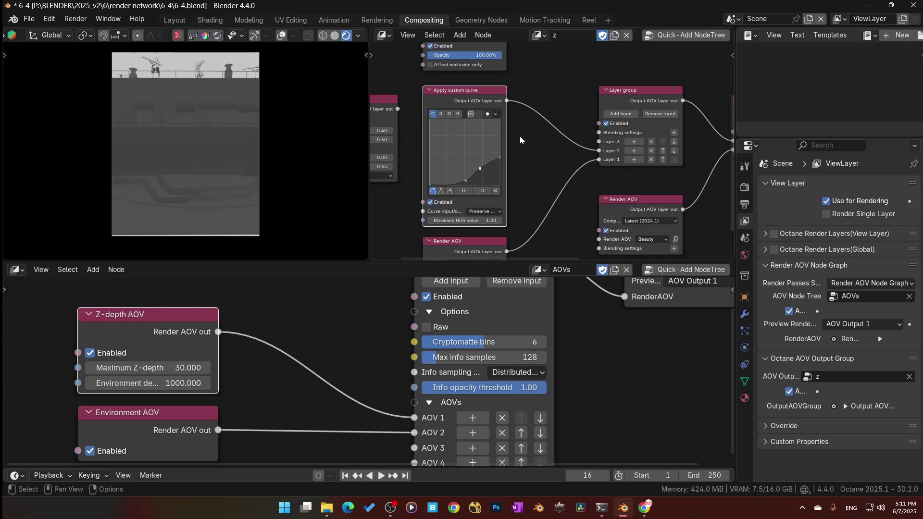
Add a Blending settings node to the Layer group and set its mode to Screen (SDR only).
{"action": "middle_click_drag", "start_coordinate": [540, 120], "coordinate": [538, 141]}
{"action": "scroll", "coordinate": [539, 124], "scroll_direction": "down", "scroll_amount": 1}
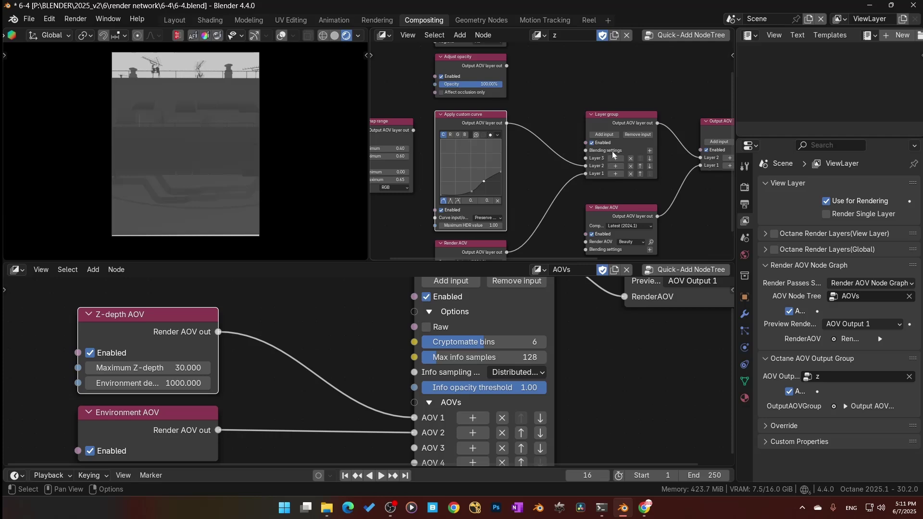
{"action": "scroll", "coordinate": [612, 151], "scroll_direction": "up", "scroll_amount": 3}
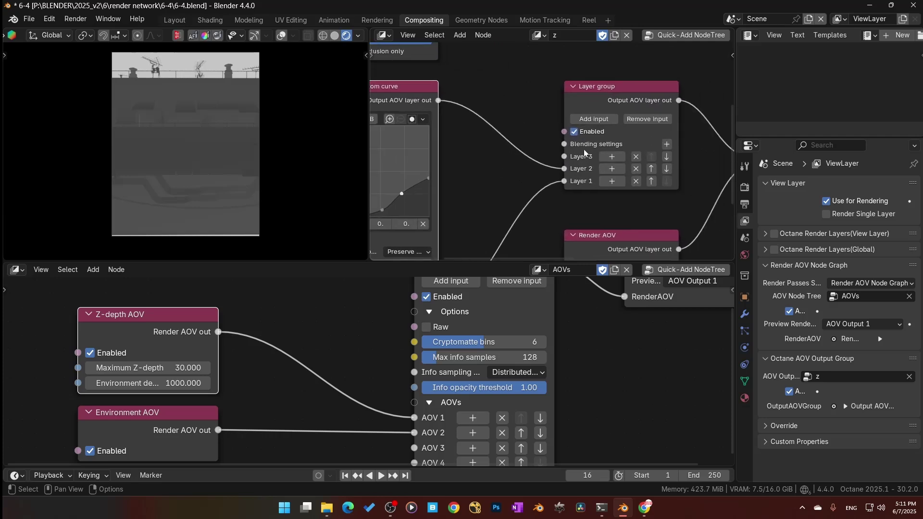
{"action": "left_click", "coordinate": [670, 146]}
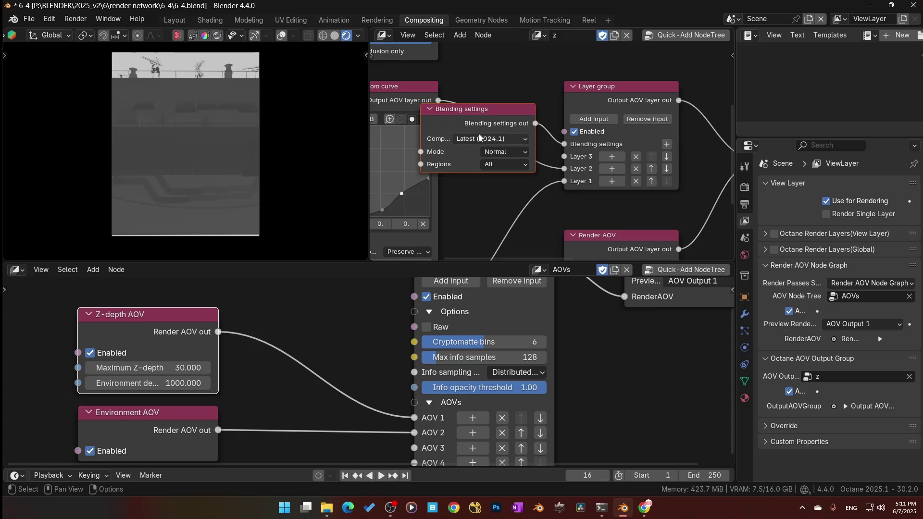
{"action": "left_click", "coordinate": [503, 152]}
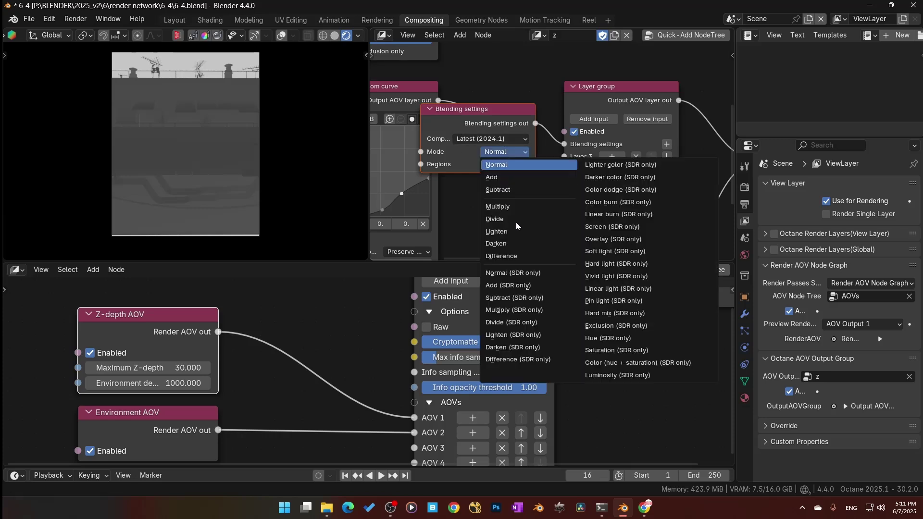
{"action": "left_click", "coordinate": [609, 228]}
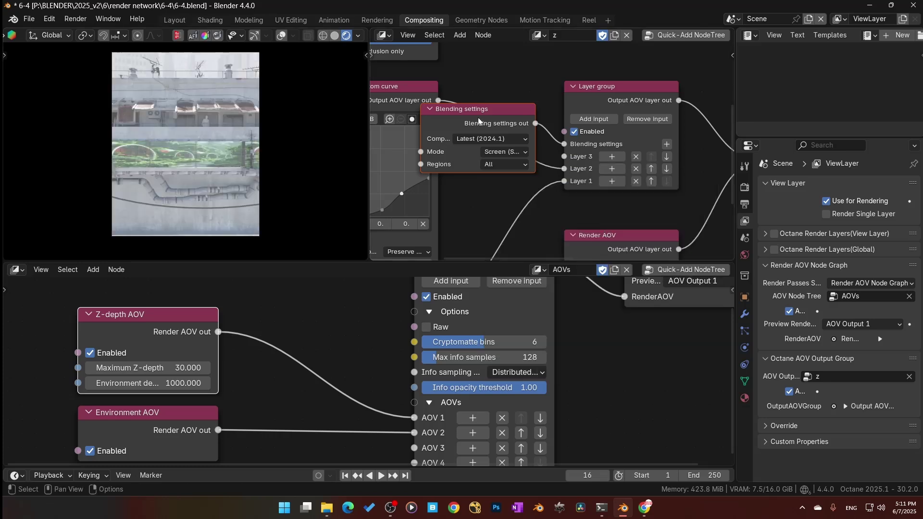
Move the Blending settings node above the Adjust opacity node.
{"action": "key", "text": "x"}
{"action": "scroll", "coordinate": [472, 115], "scroll_direction": "down", "scroll_amount": 1}
{"action": "middle_click_drag", "start_coordinate": [471, 116], "coordinate": [479, 219]}
{"action": "left_click_drag", "start_coordinate": [467, 61], "coordinate": [565, 231]}
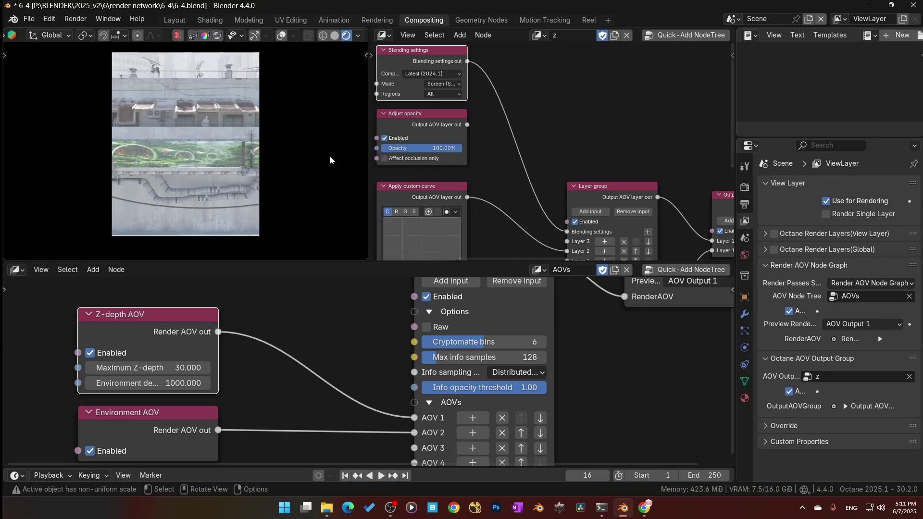
Try raising the end point of the custom curve while viewing the wall from an angle, and undo both changes.
{"action": "middle_click_drag", "start_coordinate": [330, 157], "coordinate": [287, 167]}
{"action": "middle_click_drag", "start_coordinate": [487, 241], "coordinate": [481, 148]}
{"action": "scroll", "coordinate": [227, 146], "scroll_direction": "down", "scroll_amount": 4}
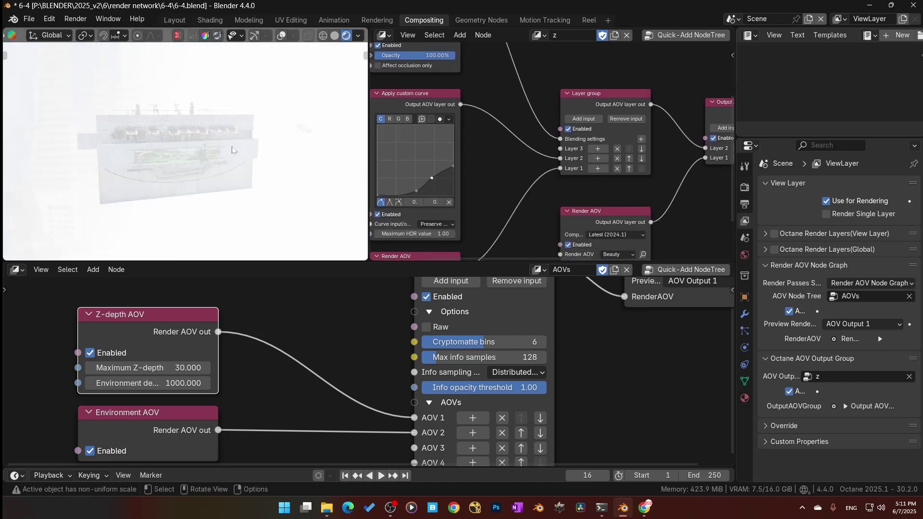
{"action": "mouse_move", "coordinate": [454, 164]}
{"action": "left_mouse_down"}
{"action": "mouse_move", "coordinate": [454, 186]}
{"action": "mouse_move", "coordinate": [454, 156]}
{"action": "left_mouse_up"}
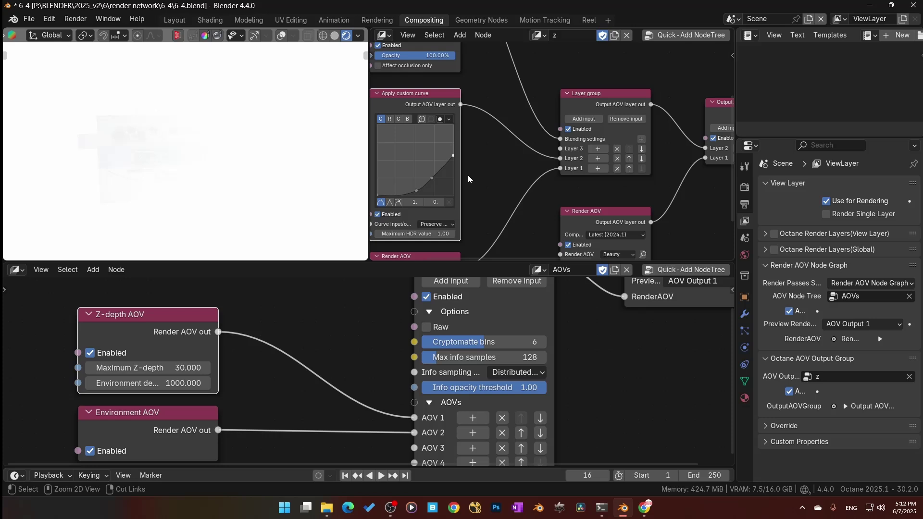
{"action": "key", "text": "ctrl+z"}
{"action": "key", "text": "ctrl+z"}
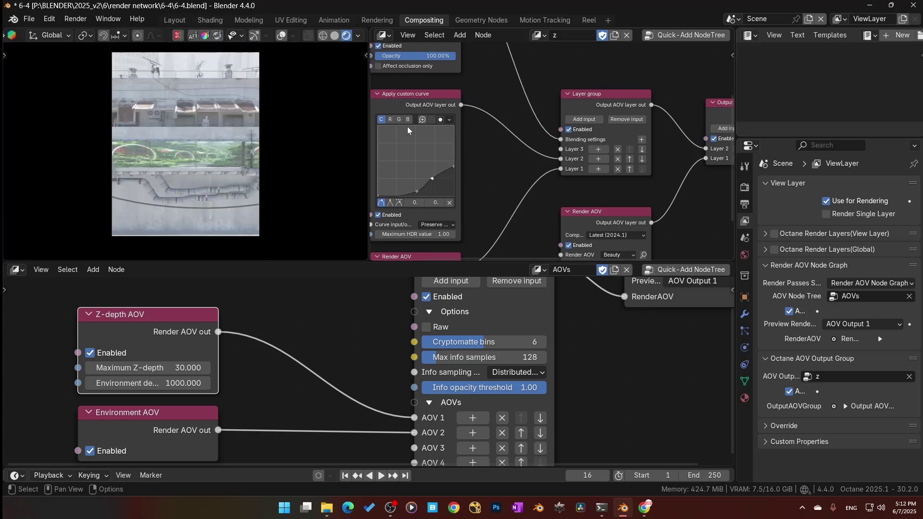
Look up Adjust opacity among the opacity effects for Layer 3 and connect the existing Adjust opacity node to that layer.
{"action": "middle_click_drag", "start_coordinate": [512, 153], "coordinate": [526, 130]}
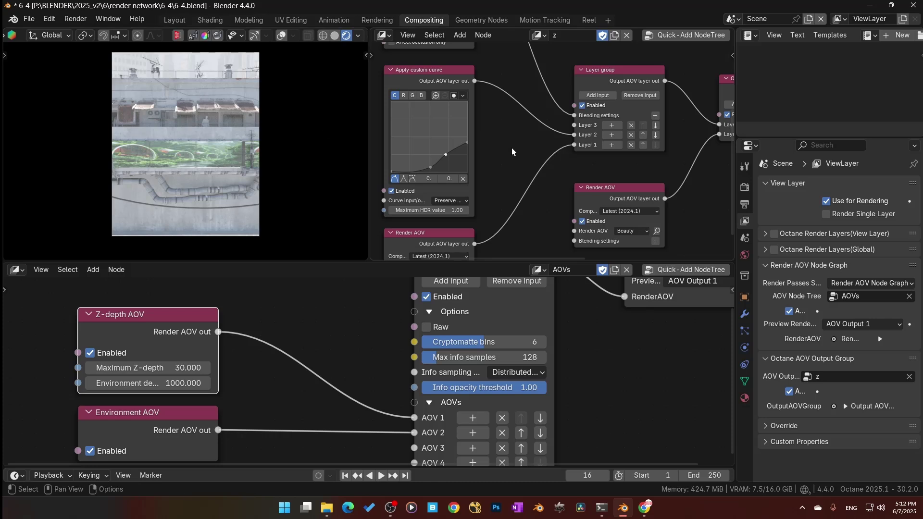
{"action": "middle_click_drag", "start_coordinate": [511, 148], "coordinate": [518, 235]}
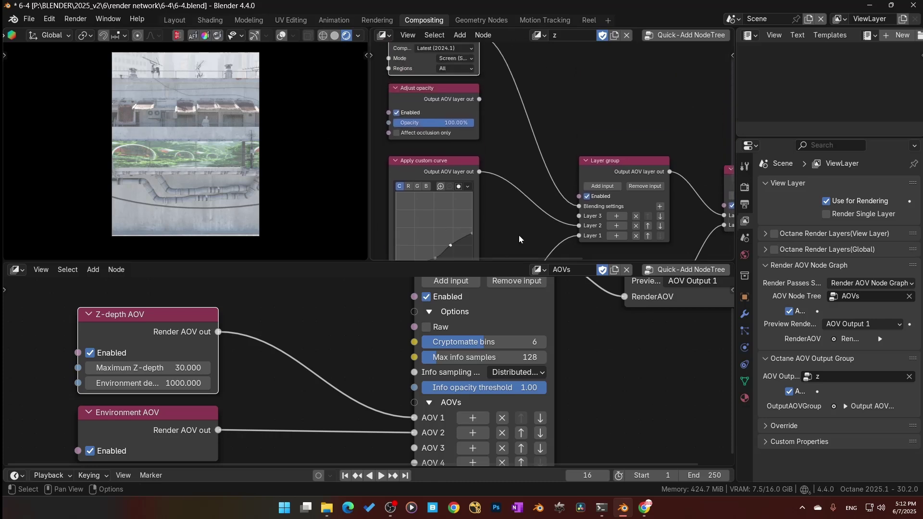
{"action": "left_click", "coordinate": [616, 215]}
{"action": "mouse_move", "coordinate": [621, 229]}
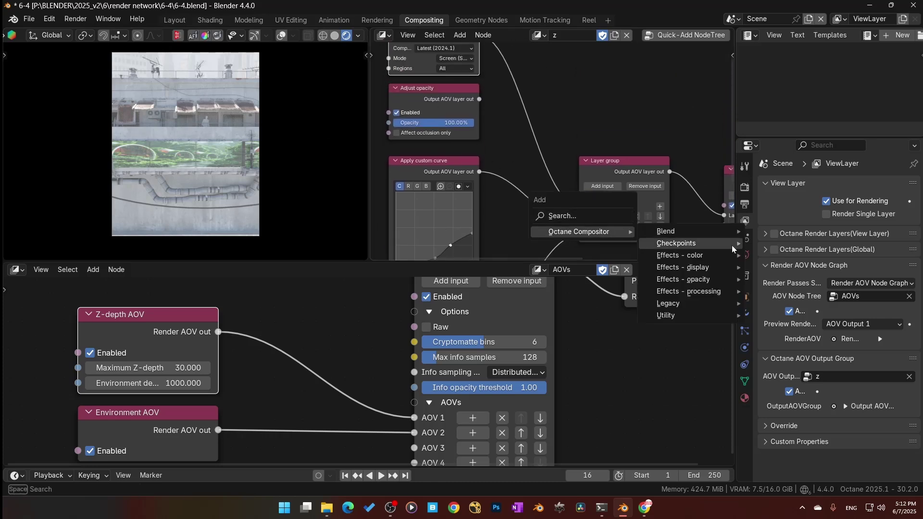
{"action": "mouse_move", "coordinate": [715, 256]}
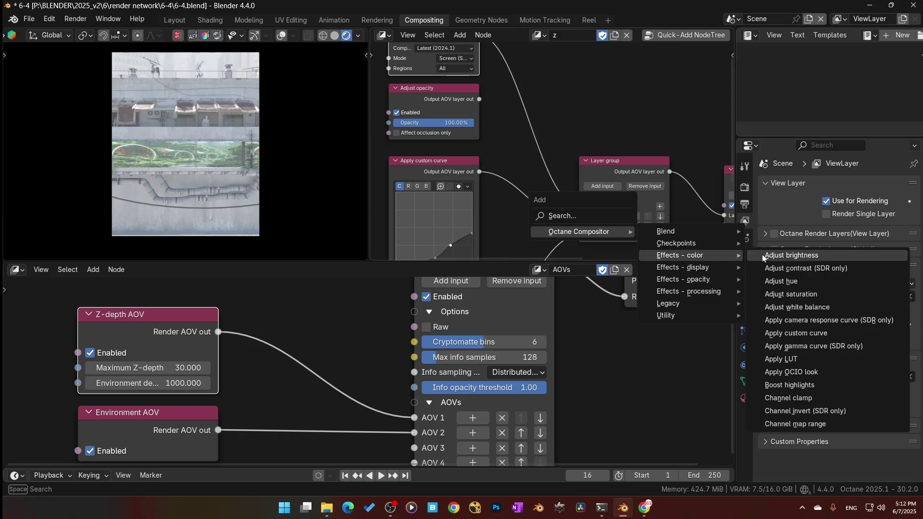
{"action": "mouse_move", "coordinate": [713, 279]}
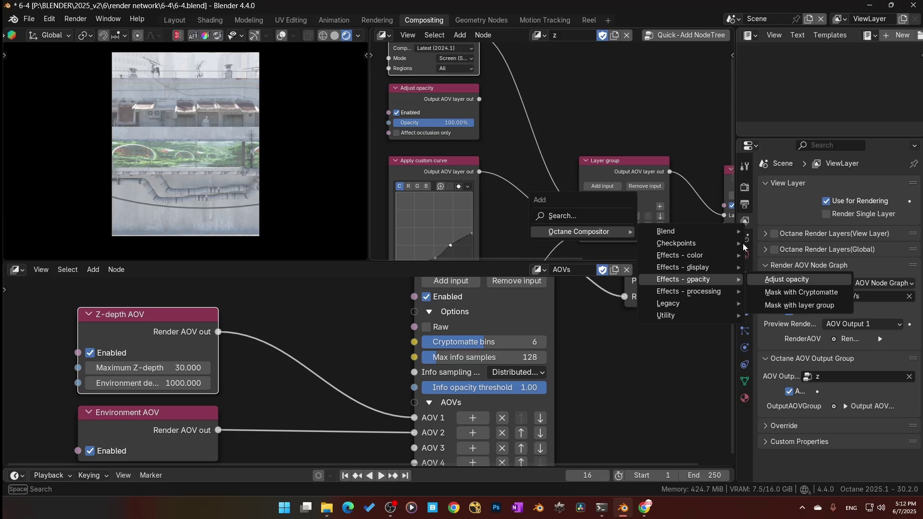
{"action": "left_click", "coordinate": [429, 104]}
{"action": "left_click_drag", "start_coordinate": [479, 99], "coordinate": [581, 215]}
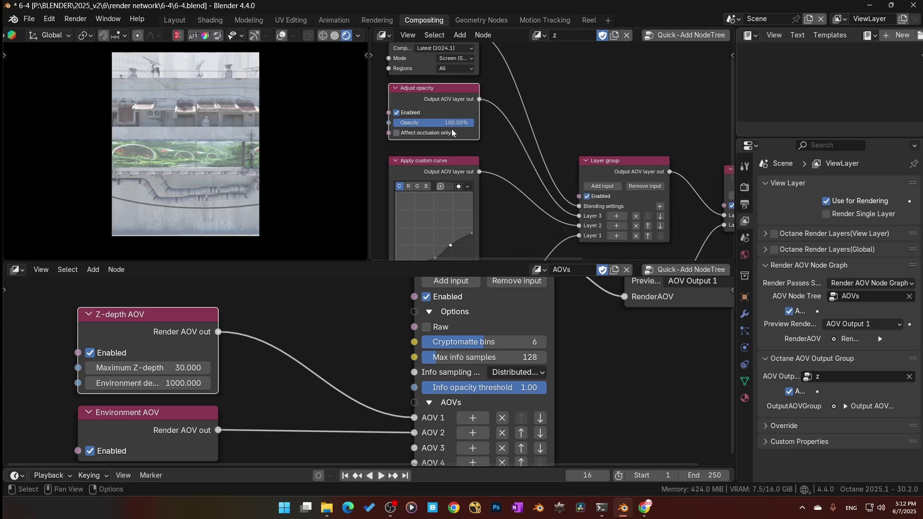
Set the opacity of the Adjust opacity node to 75%.
{"action": "mouse_move", "coordinate": [453, 122]}
{"action": "left_mouse_down"}
{"action": "mouse_move", "coordinate": [399, 122]}
{"action": "mouse_move", "coordinate": [452, 124]}
{"action": "left_mouse_up"}
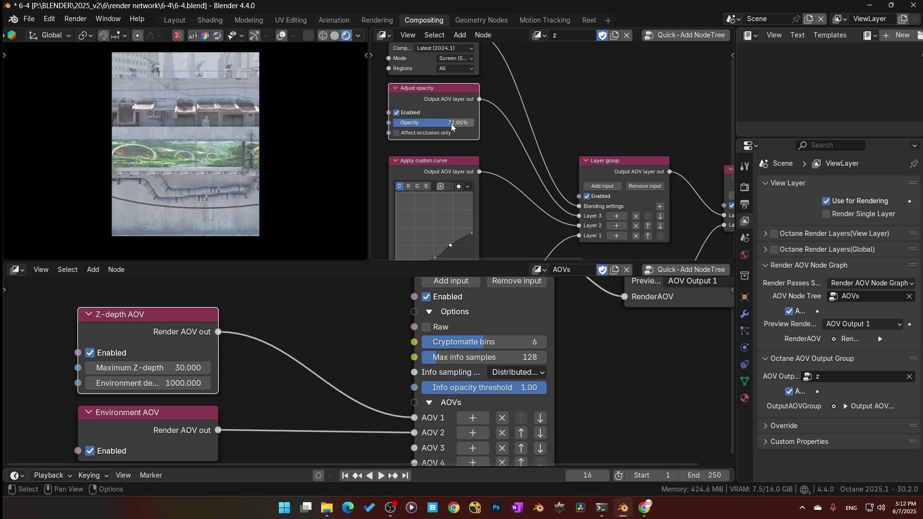
{"action": "left_click", "coordinate": [451, 123]}
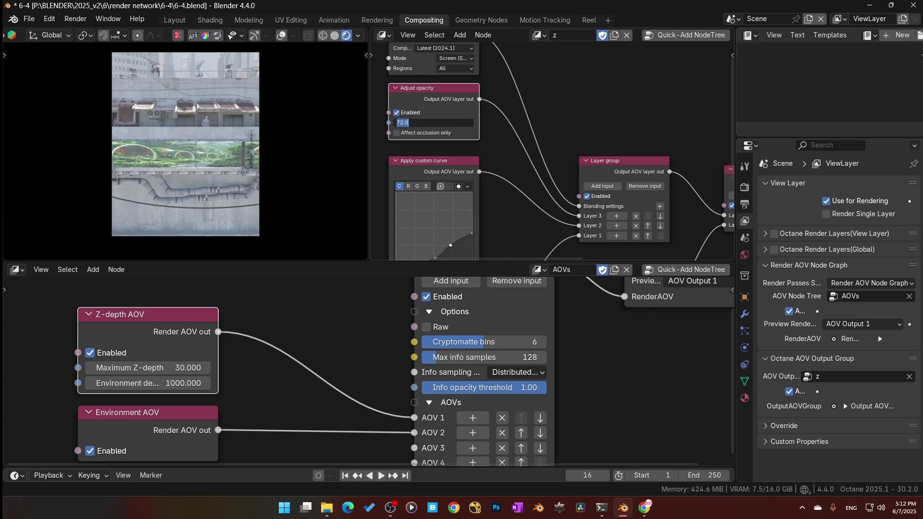
{"action": "type", "text": "75"}
{"action": "key", "text": "Return"}
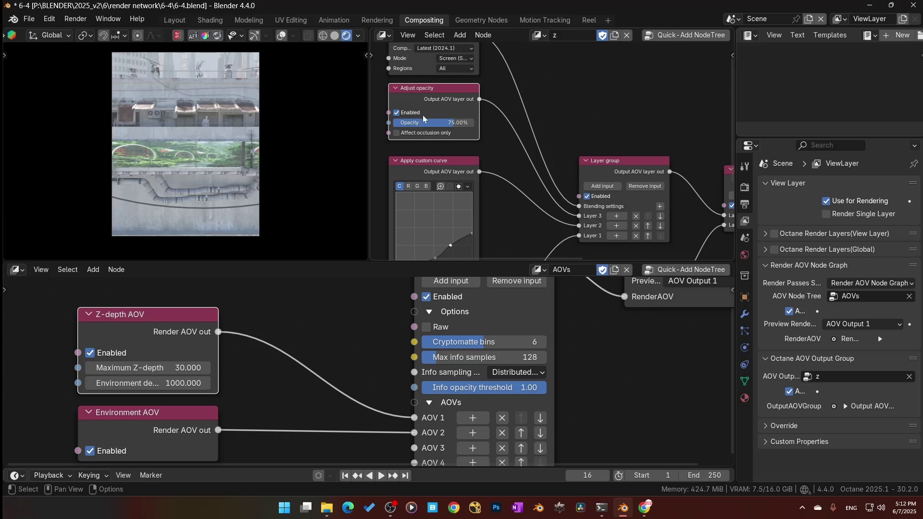
Move the Blending settings node further up to leave a gap above the Adjust opacity node.
{"action": "scroll", "coordinate": [553, 176], "scroll_direction": "down", "scroll_amount": 2}
{"action": "middle_click_drag", "start_coordinate": [523, 129], "coordinate": [522, 191]}
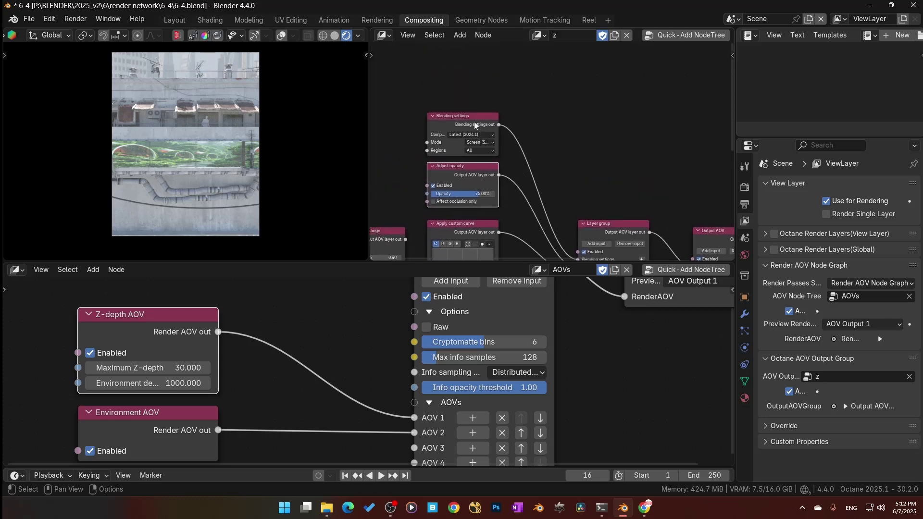
{"action": "left_click_drag", "start_coordinate": [471, 115], "coordinate": [466, 70]}
{"action": "middle_click_drag", "start_coordinate": [567, 161], "coordinate": [547, 106]}
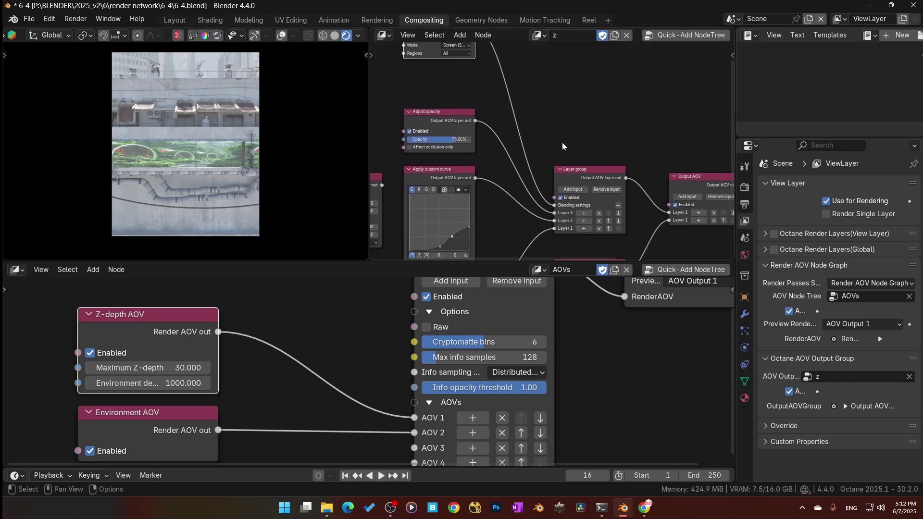
Add an Adjust white balance node feeding Layer 4 of the Layer group and place it above the Adjust opacity node.
{"action": "scroll", "coordinate": [562, 145], "scroll_direction": "up", "scroll_amount": 1}
{"action": "scroll", "coordinate": [550, 220], "scroll_direction": "up", "scroll_amount": 1}
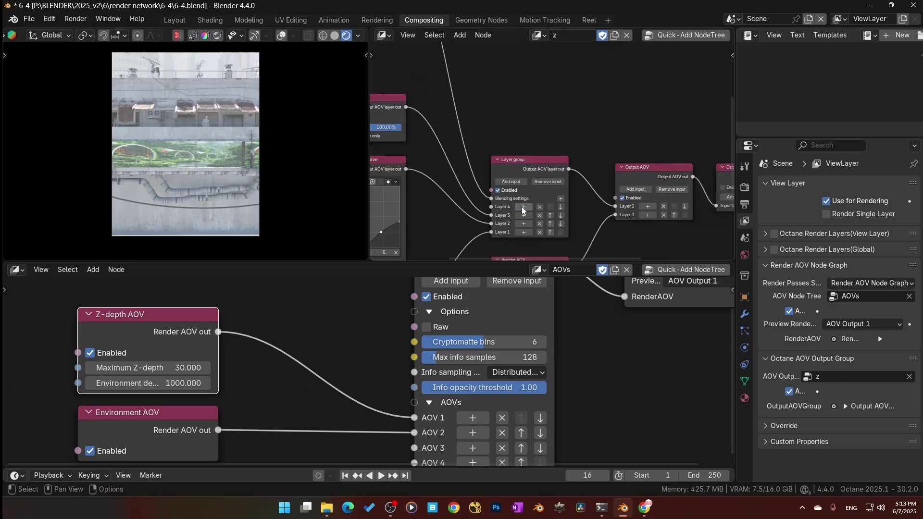
{"action": "key", "text": "shift+a"}
{"action": "mouse_move", "coordinate": [523, 207]}
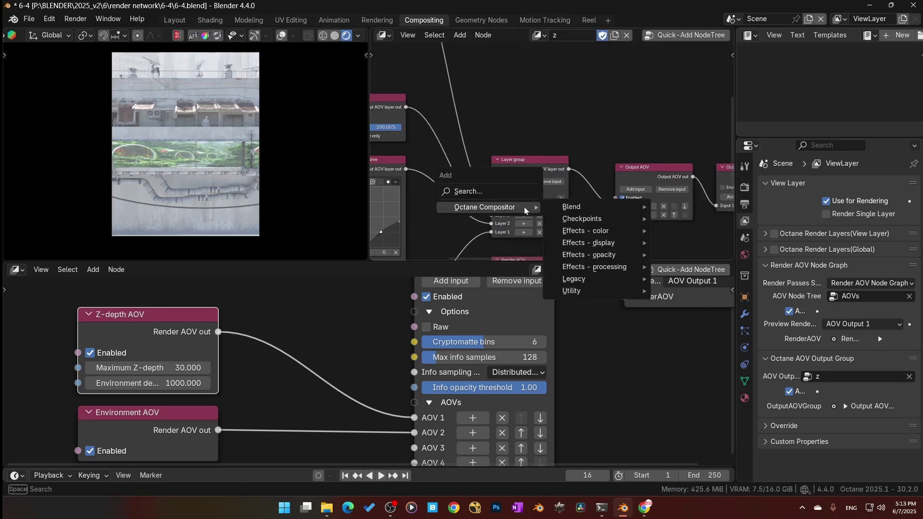
{"action": "mouse_move", "coordinate": [608, 231]}
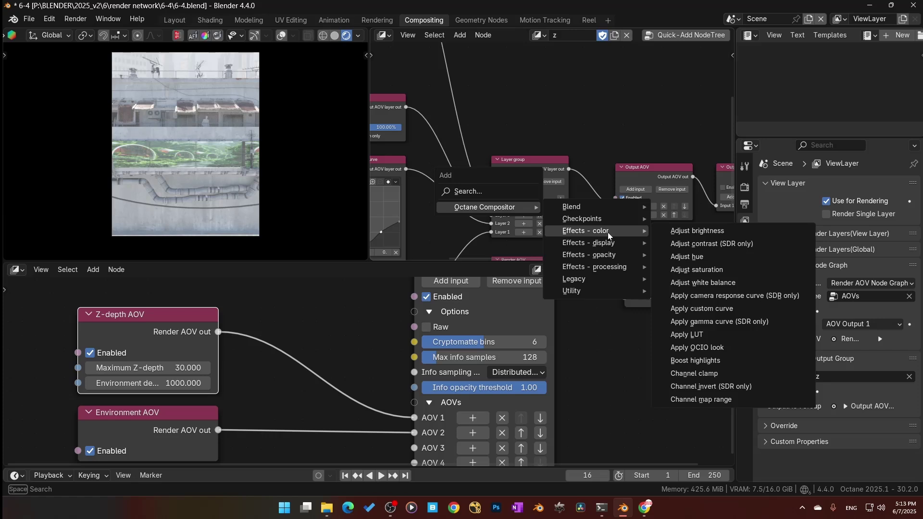
{"action": "left_click", "coordinate": [731, 283]}
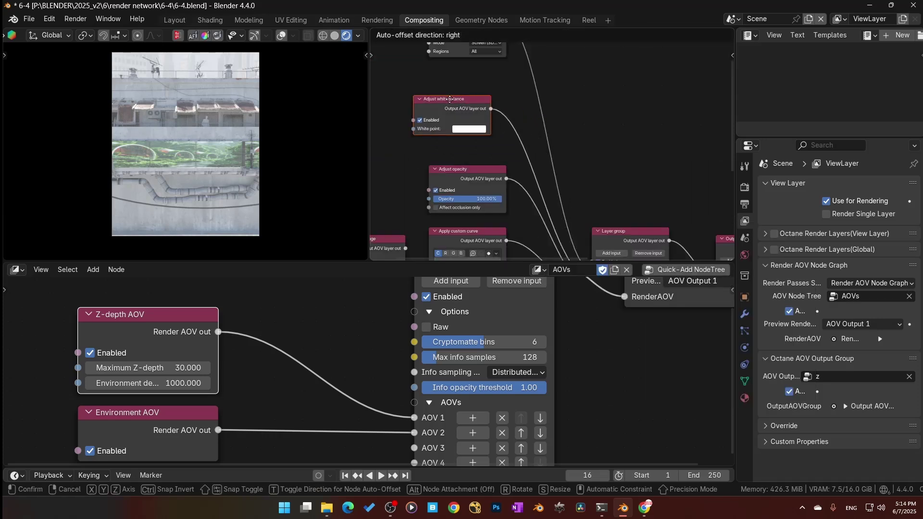
{"action": "left_click", "coordinate": [467, 114]}
Try orange and cyan white points on the Adjust white balance node and settle on a pale blue.
{"action": "left_click", "coordinate": [487, 145]}
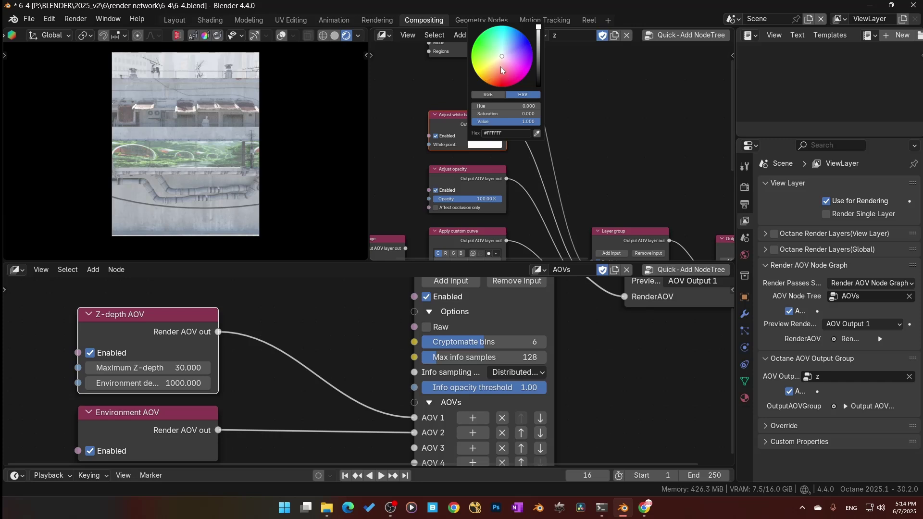
{"action": "left_click_drag", "start_coordinate": [500, 65], "coordinate": [497, 69]}
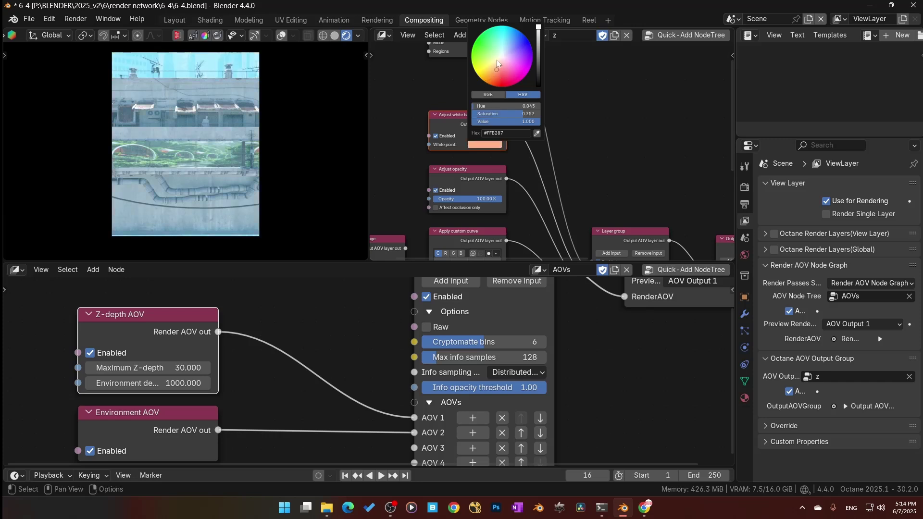
{"action": "left_click", "coordinate": [504, 40]}
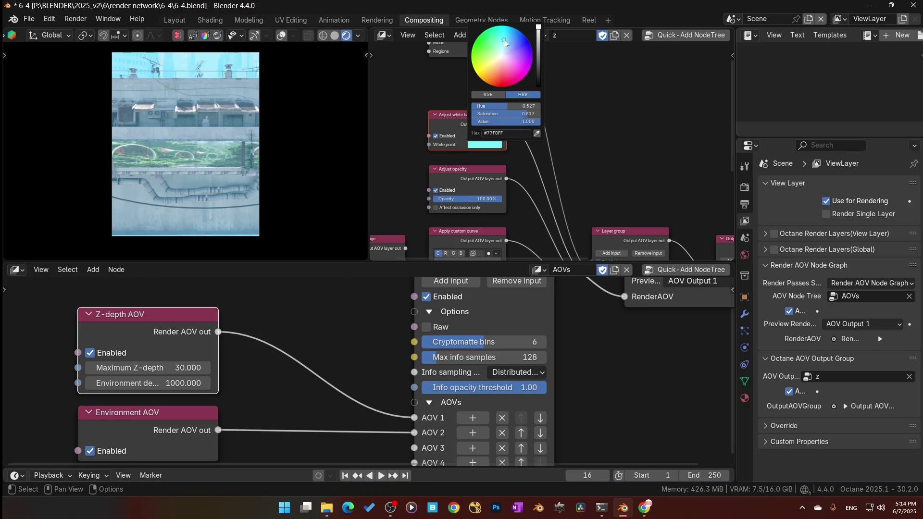
{"action": "mouse_move", "coordinate": [503, 39]}
{"action": "left_mouse_down"}
{"action": "mouse_move", "coordinate": [496, 39]}
{"action": "mouse_move", "coordinate": [512, 37]}
{"action": "left_mouse_up"}
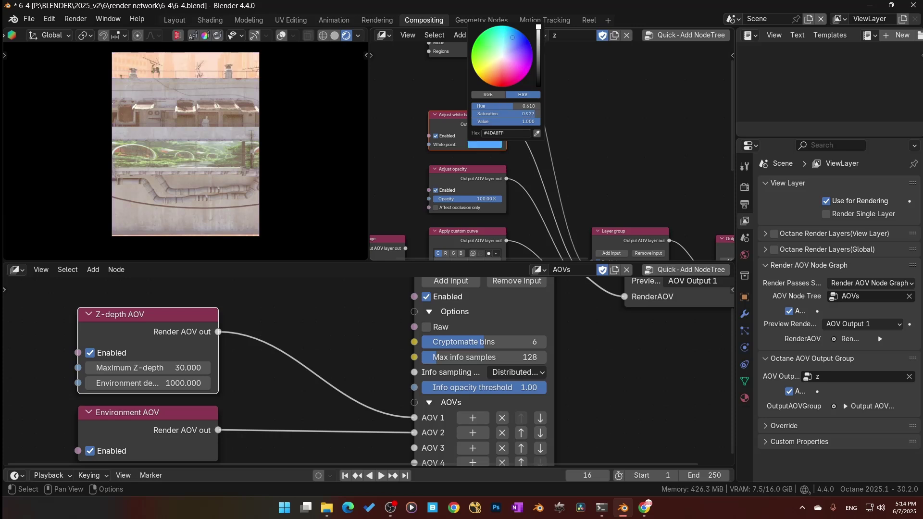
{"action": "left_click", "coordinate": [539, 48]}
{"action": "left_click_drag", "start_coordinate": [540, 47], "coordinate": [539, 26]}
{"action": "left_click", "coordinate": [507, 50]}
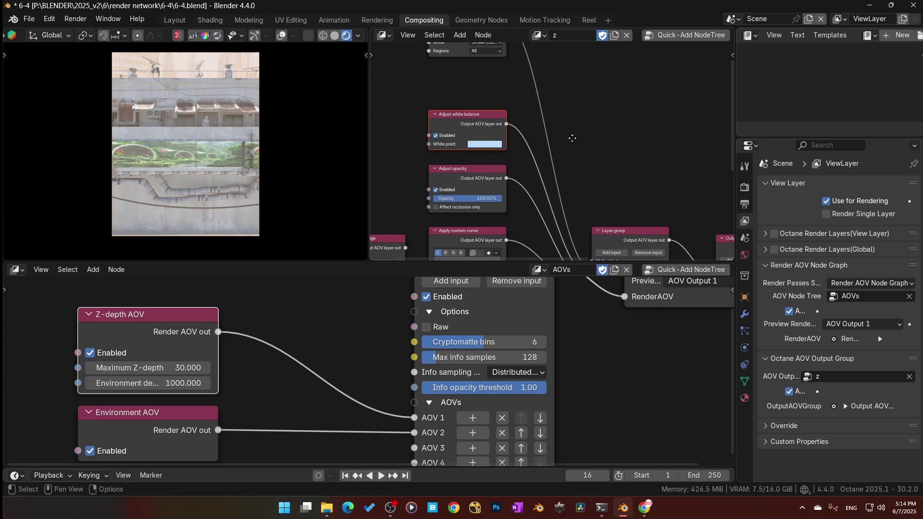
Set the opacity of the Adjust opacity node below Adjust white balance to 75%.
{"action": "scroll", "coordinate": [606, 199], "scroll_direction": "down", "scroll_amount": 1}
{"action": "middle_click_drag", "start_coordinate": [607, 199], "coordinate": [582, 144]}
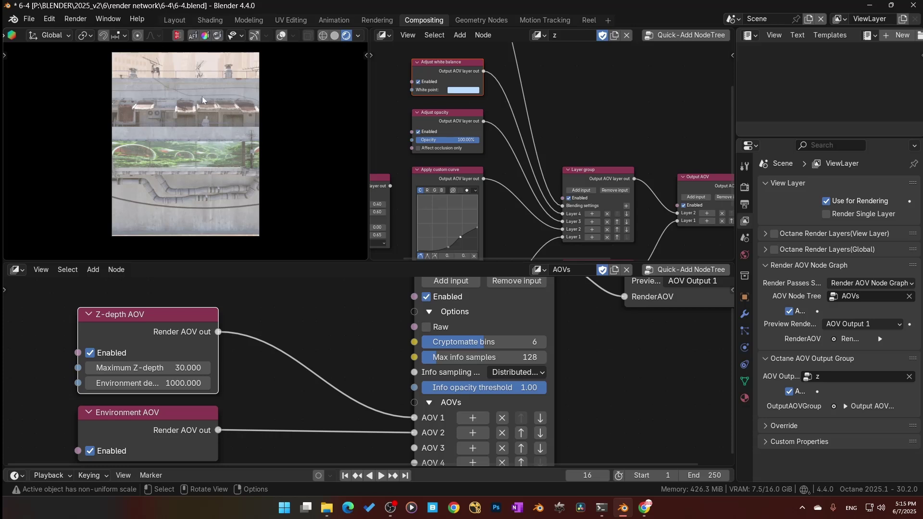
{"action": "middle_click_drag", "start_coordinate": [472, 94], "coordinate": [471, 108]}
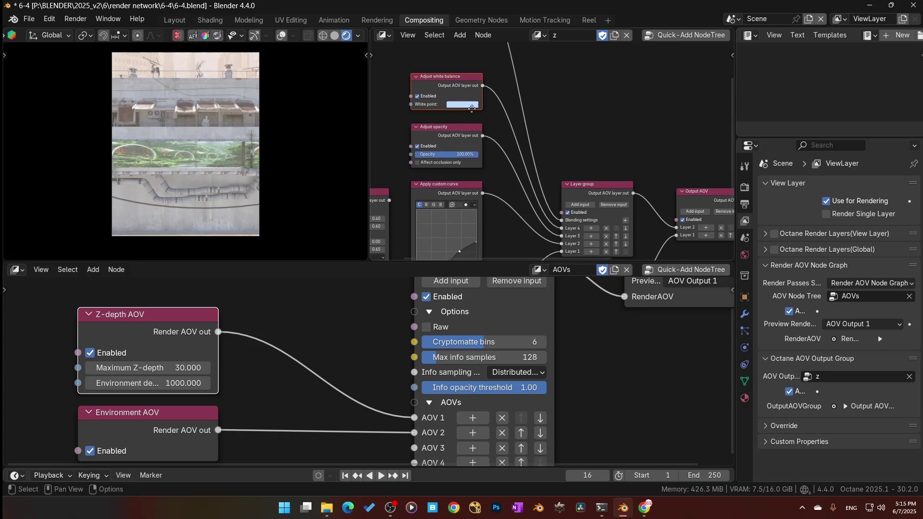
{"action": "left_click", "coordinate": [462, 154]}
{"action": "type", "text": "75"}
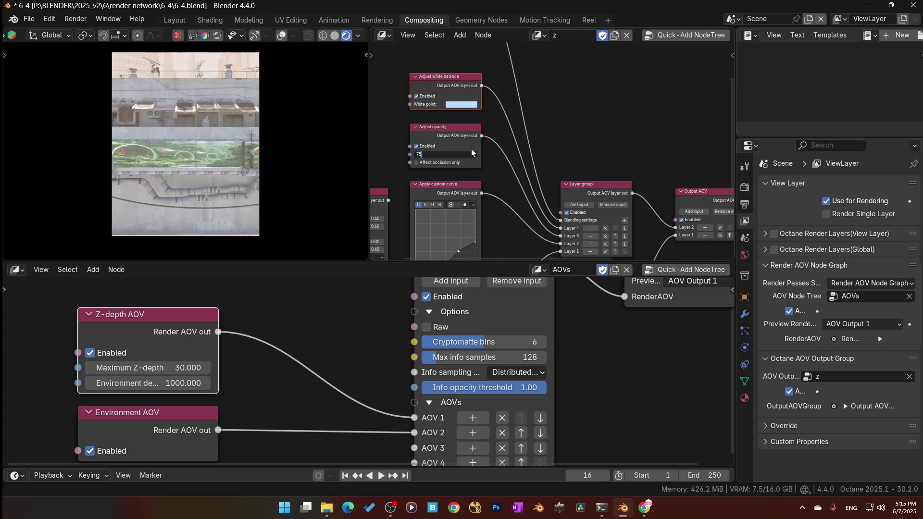
{"action": "key", "text": "Return"}
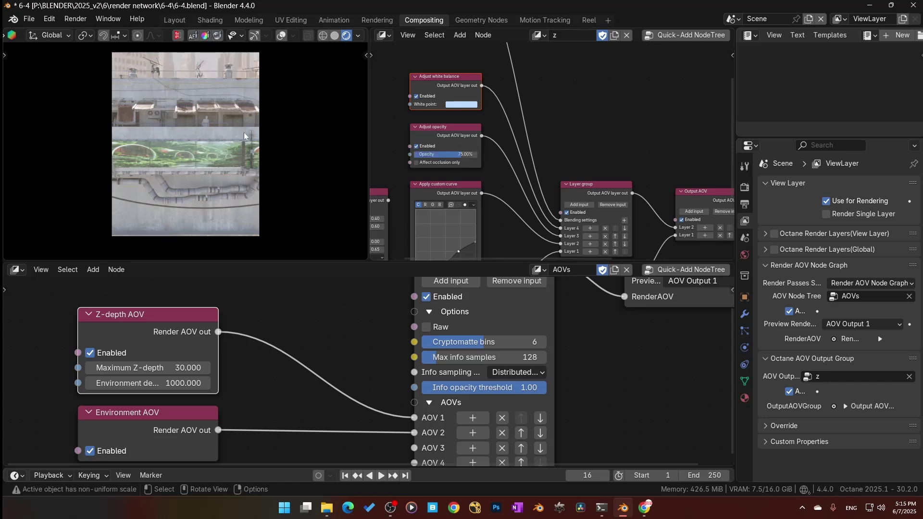
Review the AOVs tree and the whole z compositor tree, maximizing the z node editor.
{"action": "scroll", "coordinate": [371, 332], "scroll_direction": "down", "scroll_amount": 5}
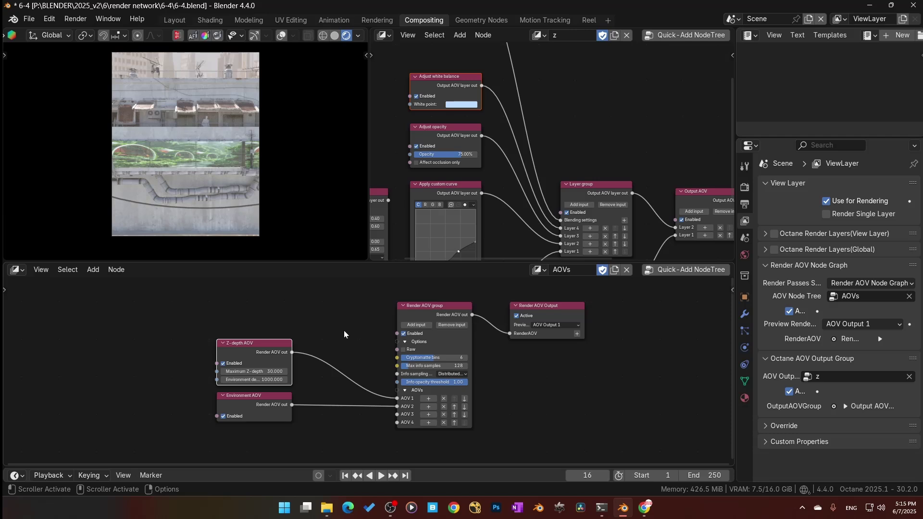
{"action": "middle_click_drag", "start_coordinate": [342, 332], "coordinate": [338, 343]}
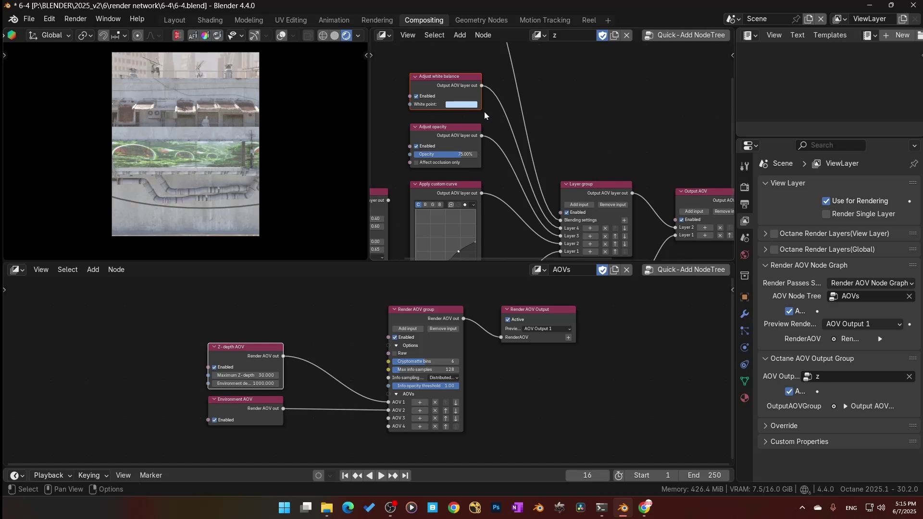
{"action": "scroll", "coordinate": [582, 151], "scroll_direction": "down", "scroll_amount": 5}
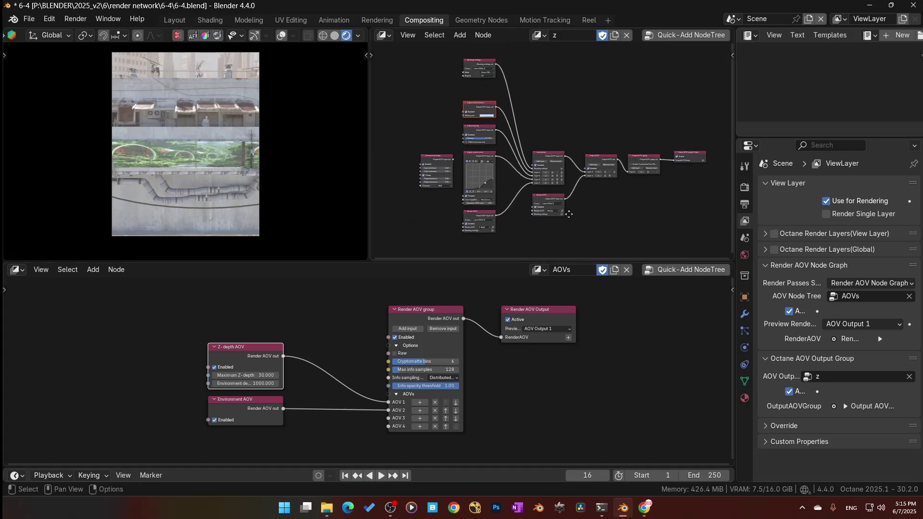
{"action": "key", "text": "ctrl+space"}
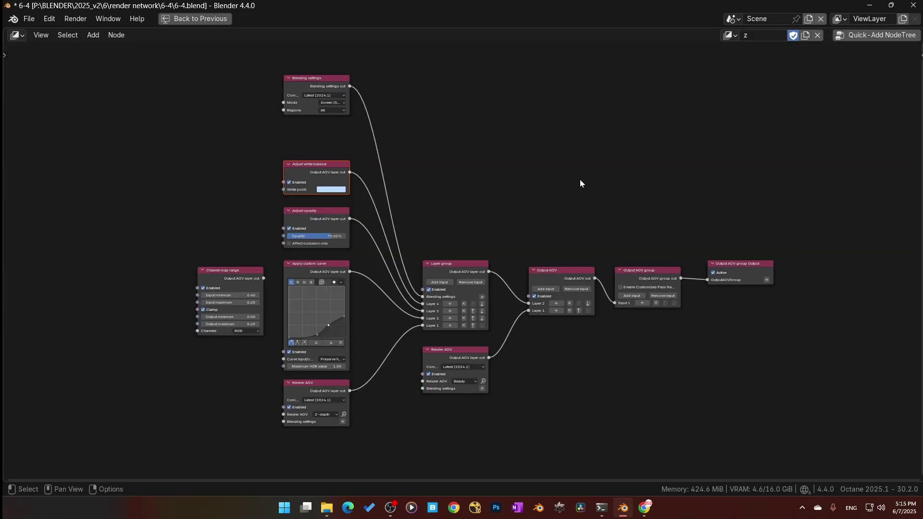
Examine the complete z node layout and the AOVs tree enlarged, focusing on the Render AOV Output and Environment AOV nodes.
{"action": "key", "text": "Home"}
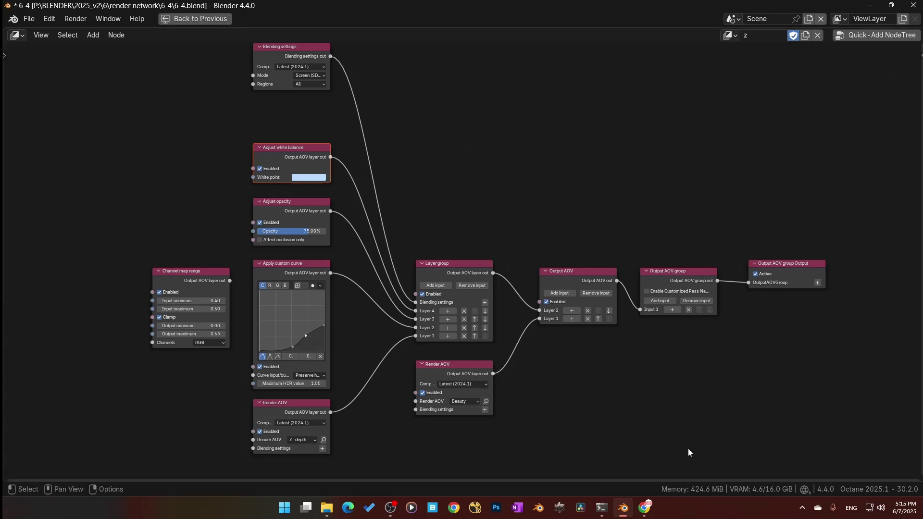
{"action": "key", "text": "ctrl+space"}
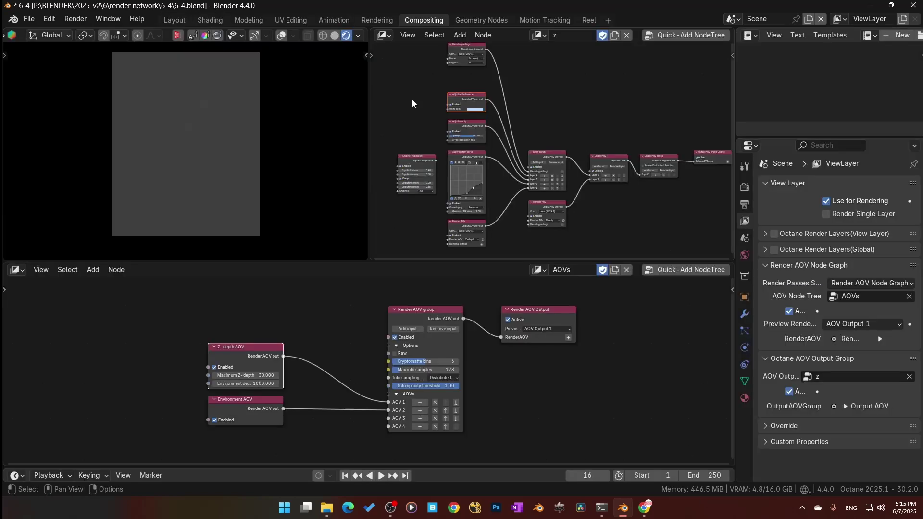
{"action": "left_click", "coordinate": [258, 302]}
{"action": "key", "text": "ctrl+space"}
{"action": "scroll", "coordinate": [586, 270], "scroll_direction": "up", "scroll_amount": 2}
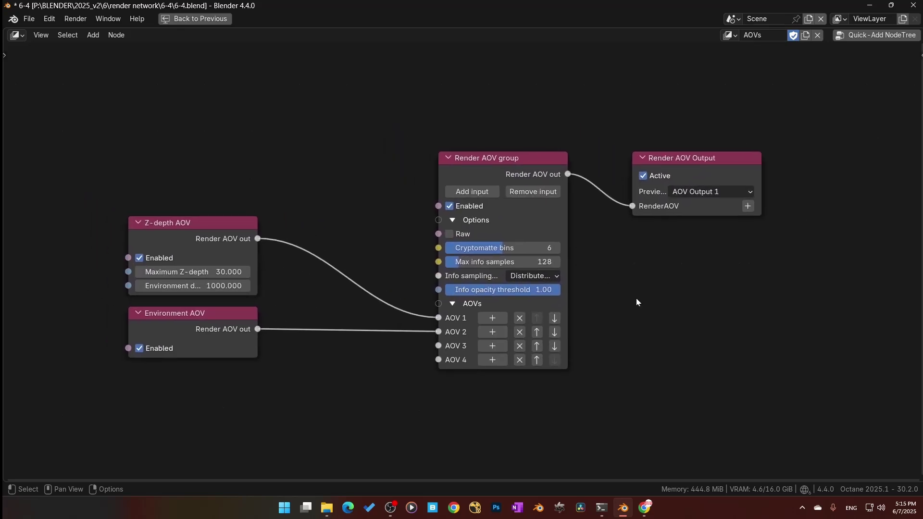
{"action": "left_click", "coordinate": [680, 160]}
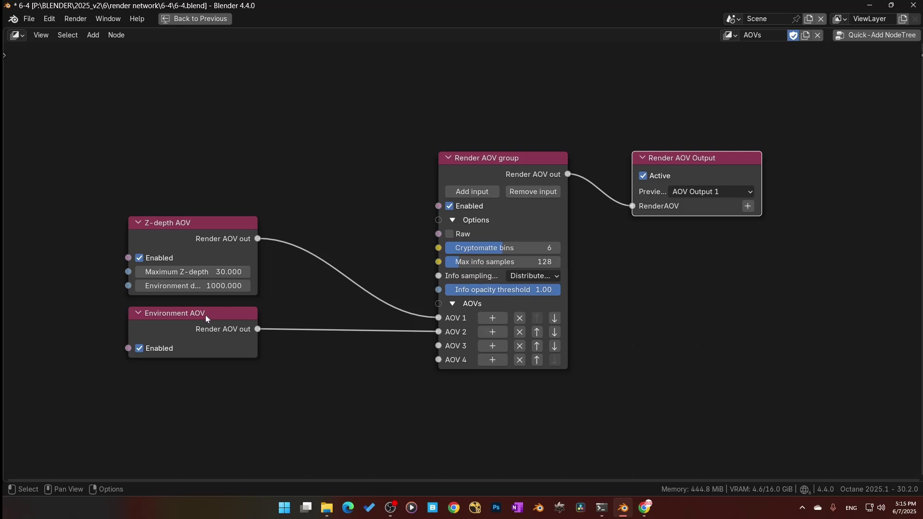
{"action": "left_click", "coordinate": [180, 340]}
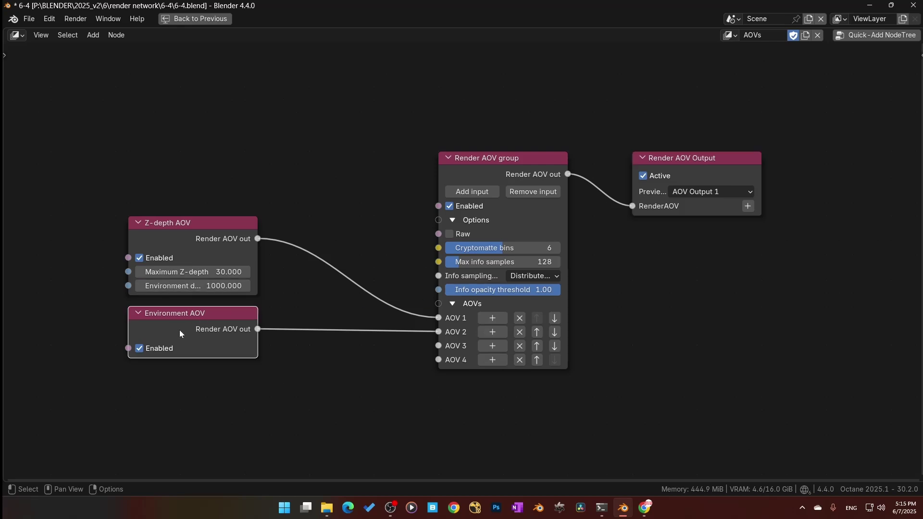
{"action": "key", "text": "ctrl+space"}
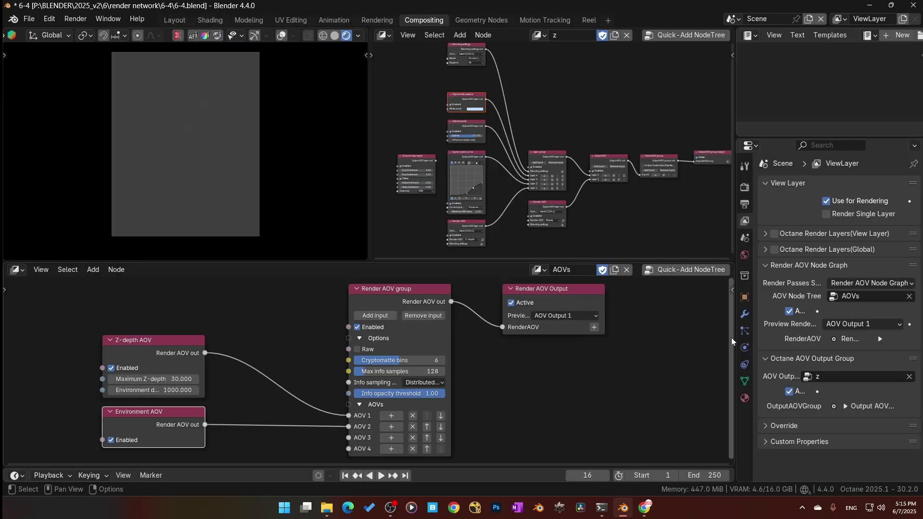